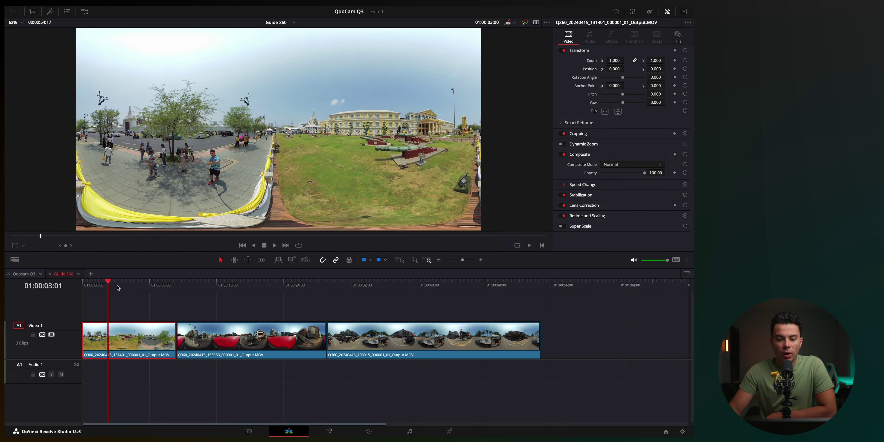
# Search the effects for "360" and try kvrReframe360Ultra on the first timeline clip, adjusting its view transform
pyautogui.moveTo(117, 288); pyautogui.dragTo(425, 296)
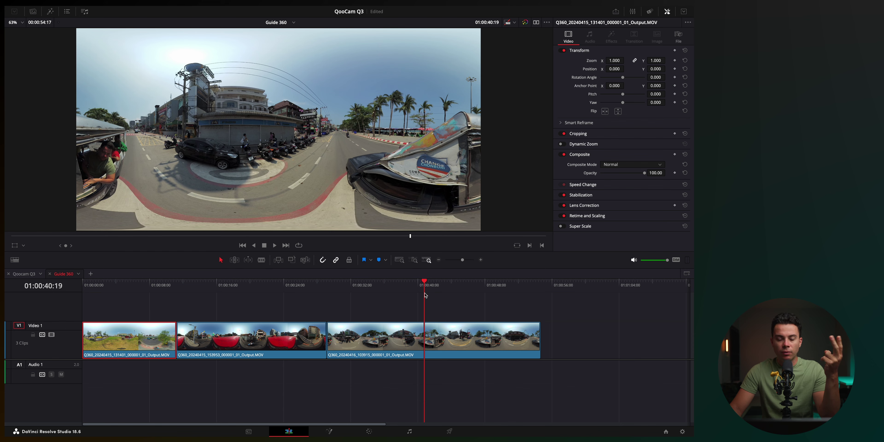
pyautogui.moveTo(425, 295); pyautogui.dragTo(140, 300)
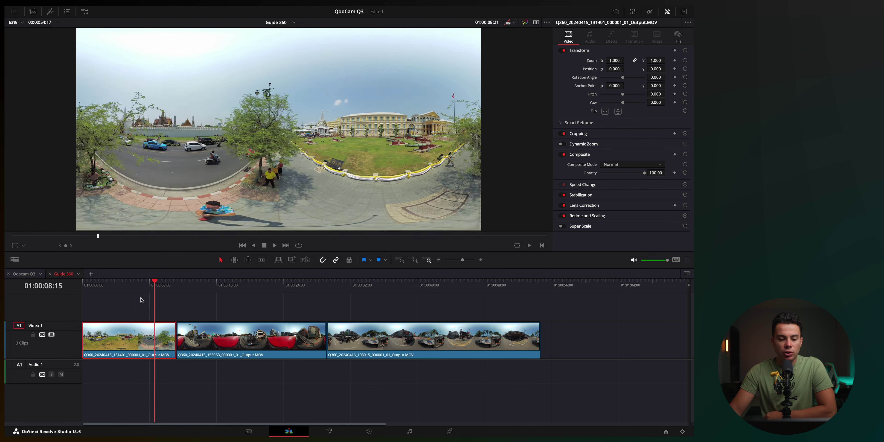
pyautogui.click(51, 12)
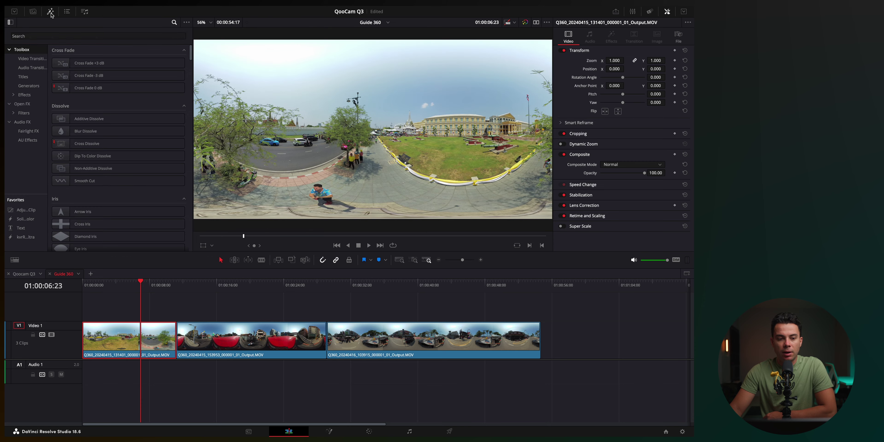
pyautogui.write('360')
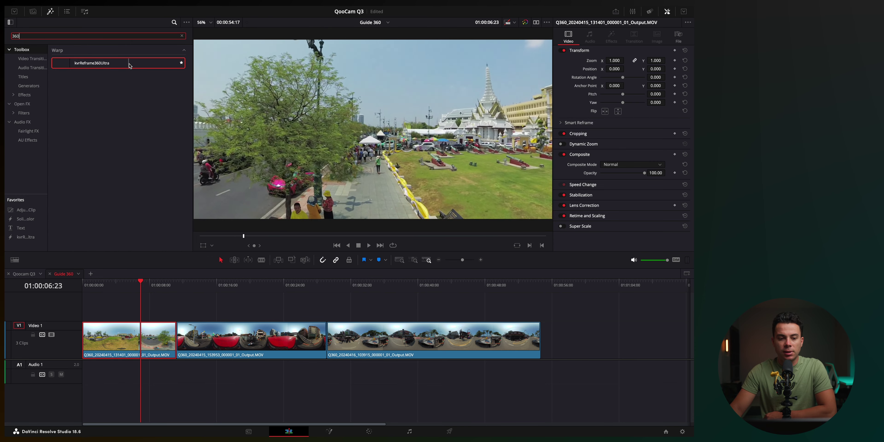
pyautogui.moveTo(103, 64); pyautogui.dragTo(155, 340)
pyautogui.moveTo(619, 126); pyautogui.dragTo(620, 130)
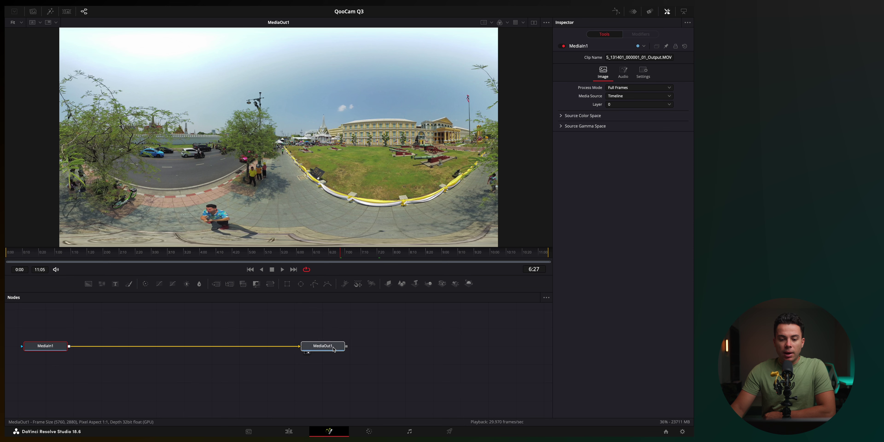
# Space the MediaOut1 node further from MediaIn1 and insert the Kartaverse kvrReframe360Ultra tool on the connection between them
pyautogui.moveTo(333, 349); pyautogui.dragTo(424, 345)
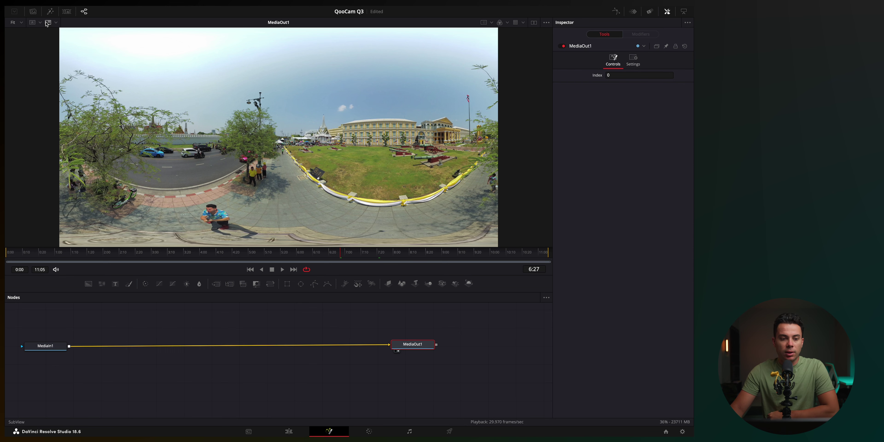
pyautogui.click(51, 14)
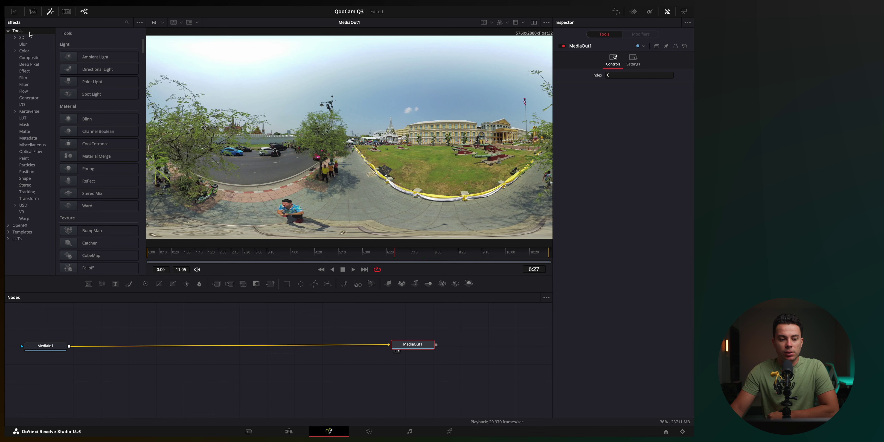
pyautogui.click(29, 112)
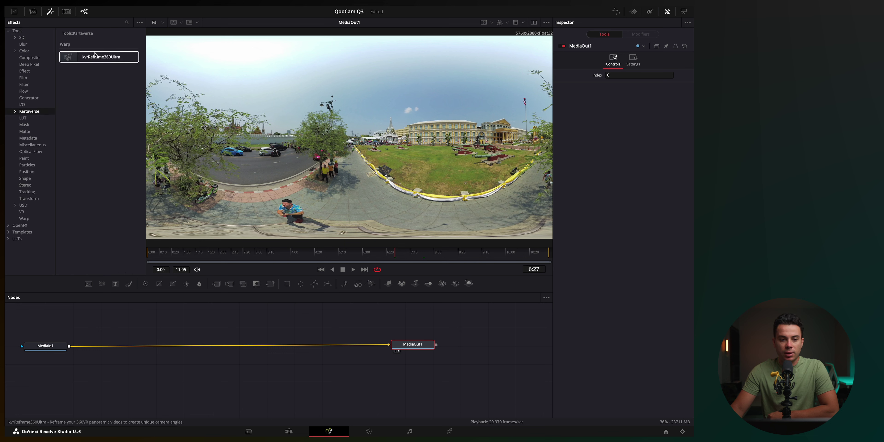
pyautogui.moveTo(128, 184); pyautogui.dragTo(225, 349)
pyautogui.moveTo(625, 129); pyautogui.dragTo(621, 130)
pyautogui.doubleClick(598, 129)
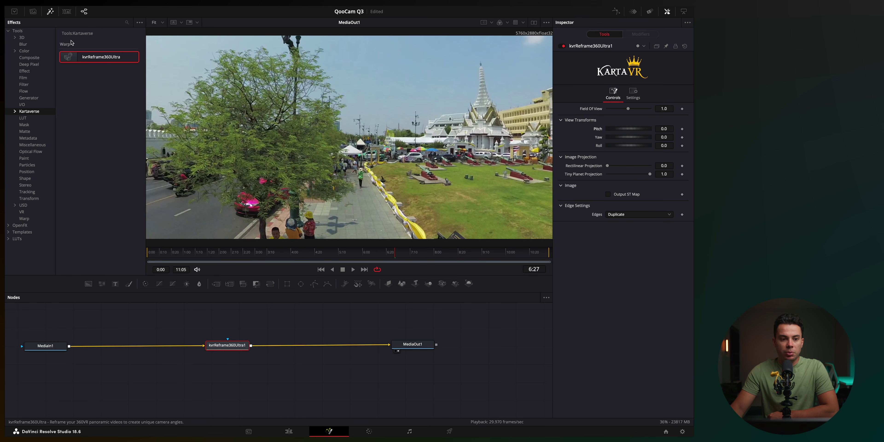
pyautogui.click(51, 12)
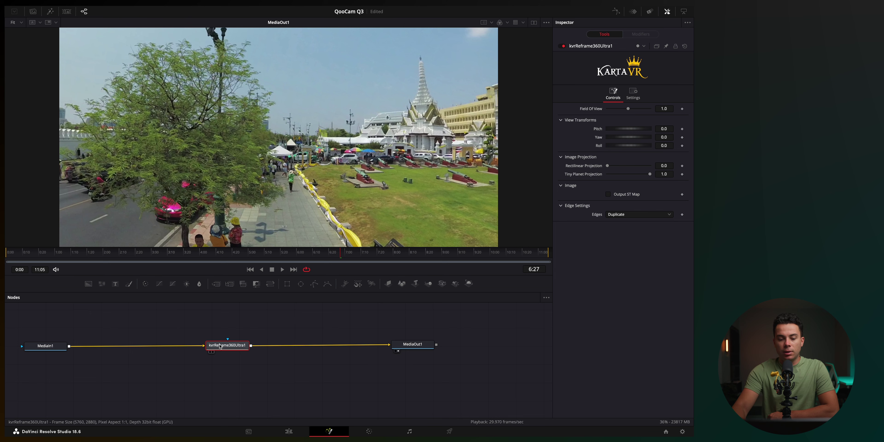
# Replace the reframe node with a kvrReframe360Ultra added through the tool search, placed midway between MediaIn1 and MediaOut1
pyautogui.press('Delete')
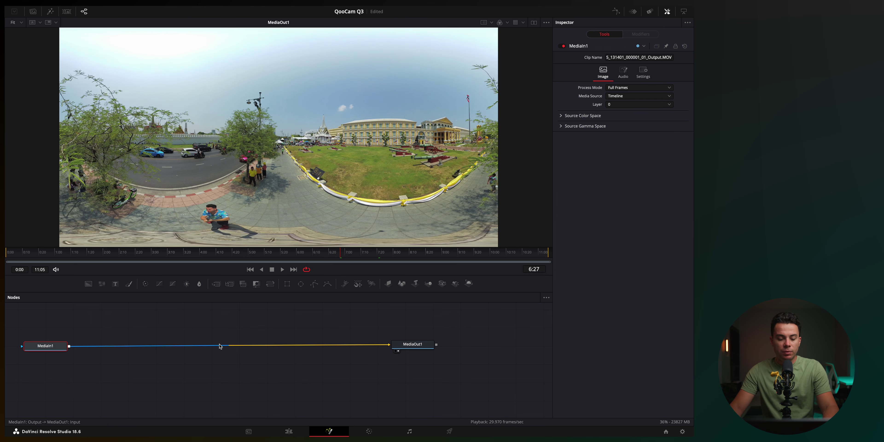
pyautogui.hotkey('shift', 'space')
pyautogui.write('karta')
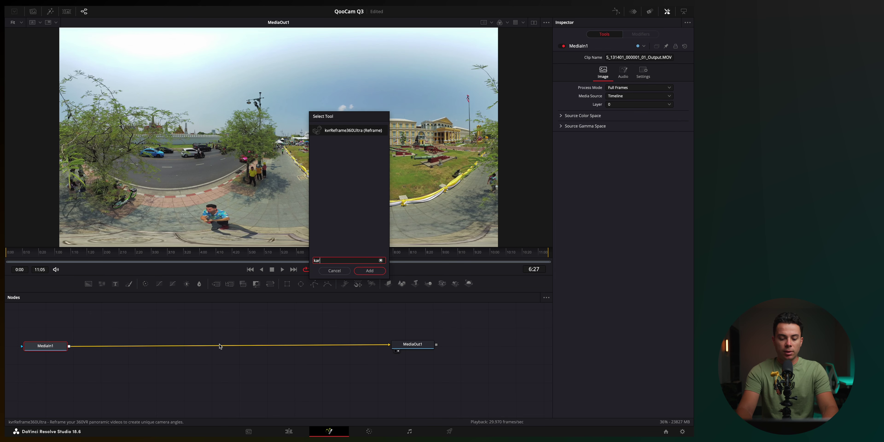
pyautogui.click(370, 271)
pyautogui.moveTo(93, 343); pyautogui.dragTo(226, 341)
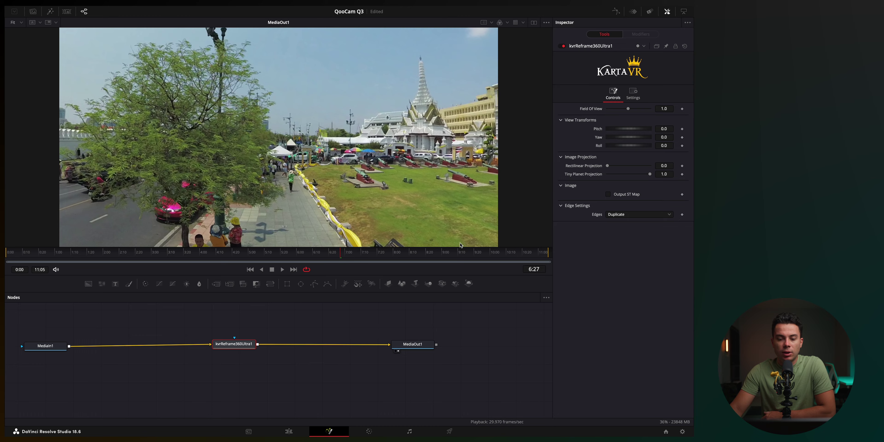
# Set the reframe node's Field Of View to 0.48, try out the view transforms, and save the project
pyautogui.moveTo(629, 109)
pyautogui.mouseDown()
pyautogui.moveTo(609, 109)
pyautogui.moveTo(617, 109)
pyautogui.mouseUp()
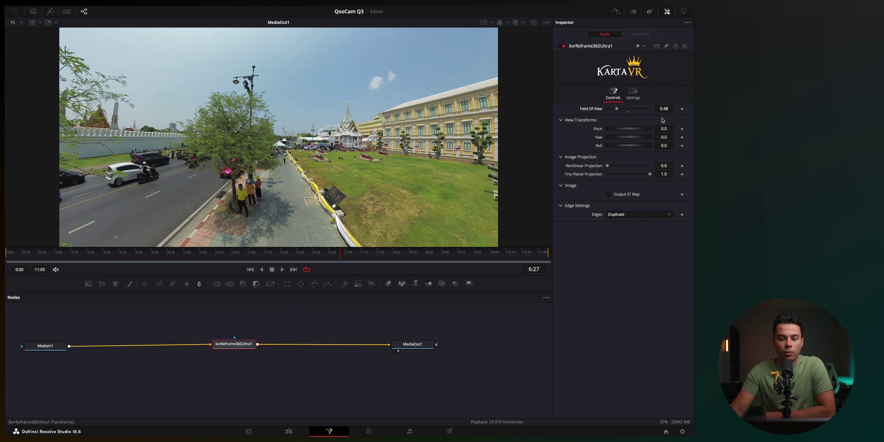
pyautogui.moveTo(629, 129); pyautogui.dragTo(653, 143)
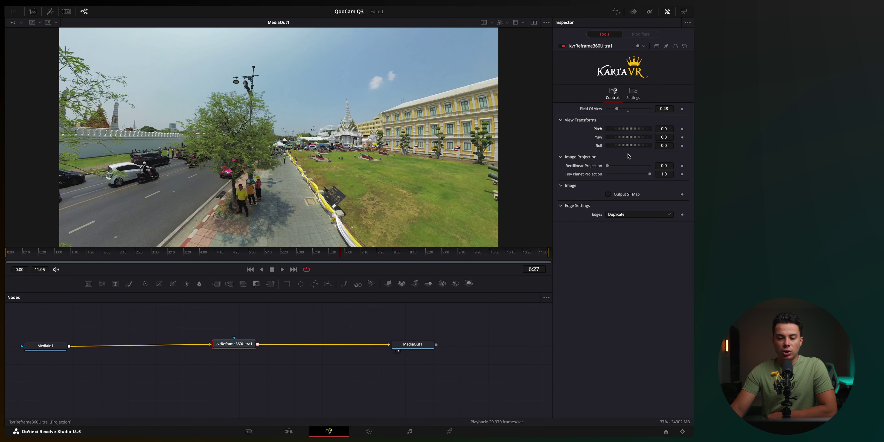
pyautogui.hotkey('ctrl', 's')
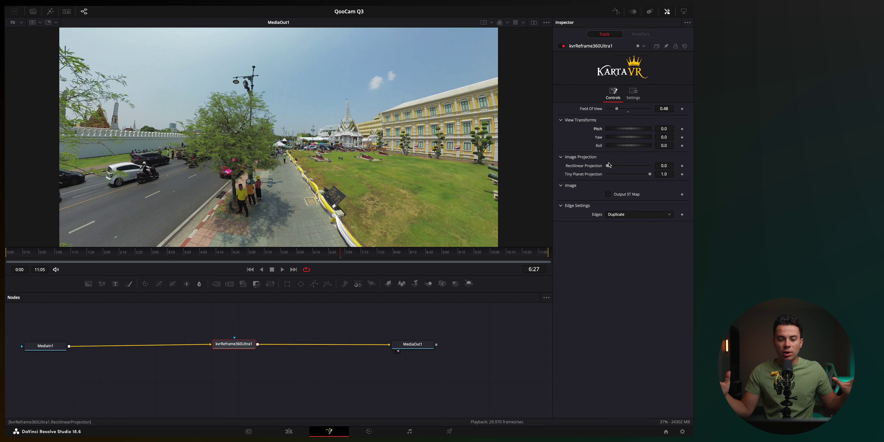
# Set Rectilinear Projection to 0.921, collapse the Image and Edge Settings groups, and check the node's general settings
pyautogui.moveTo(609, 166); pyautogui.dragTo(648, 166)
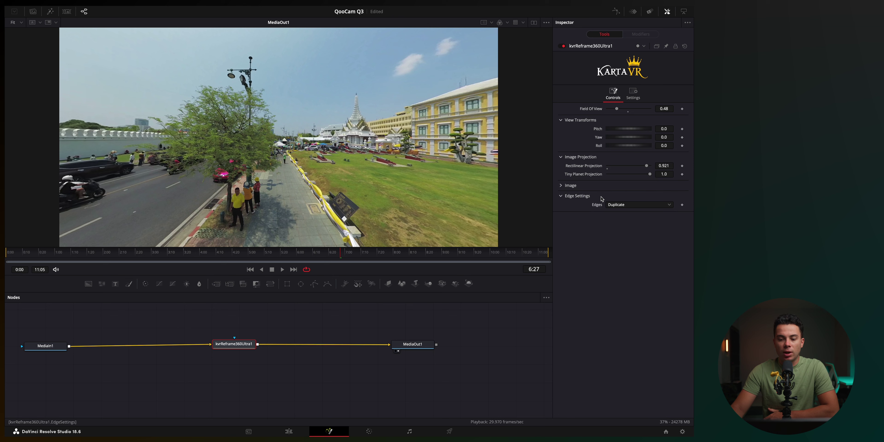
pyautogui.click(593, 196)
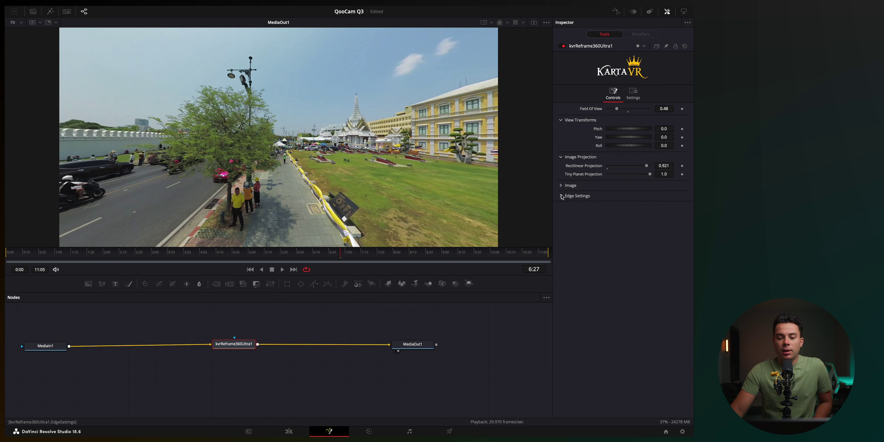
pyautogui.click(634, 92)
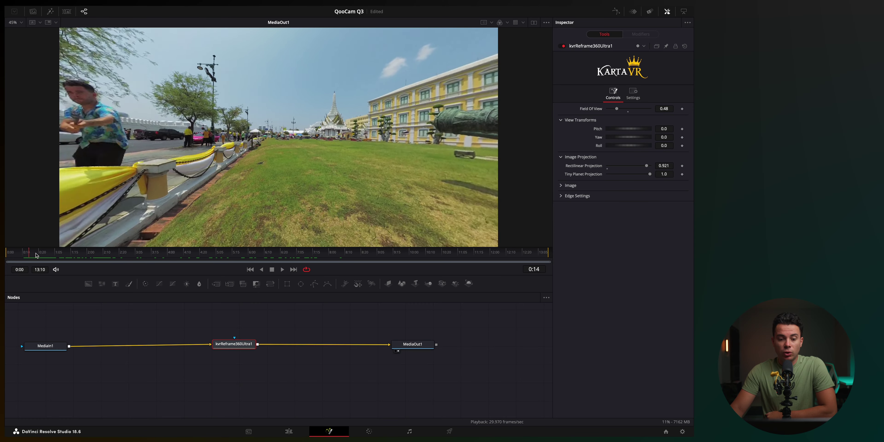
# Aim the reframed view at the yellow building with pitch 3.9 and yaw 112.1, and preview it in playback
pyautogui.moveTo(36, 255)
pyautogui.mouseDown()
pyautogui.moveTo(52, 255)
pyautogui.moveTo(43, 254)
pyautogui.mouseUp()
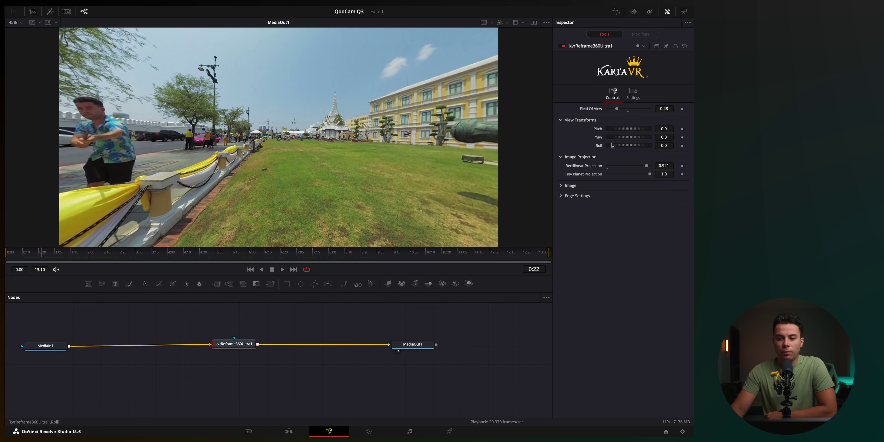
pyautogui.moveTo(480, 144); pyautogui.dragTo(317, 171)
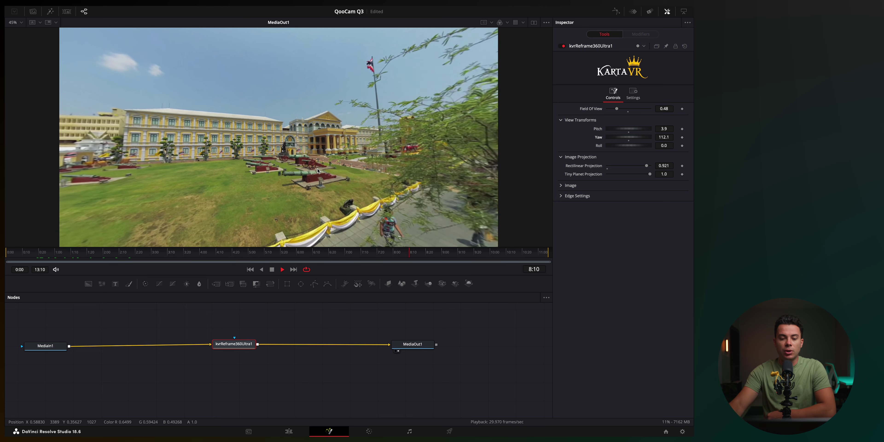
pyautogui.click(272, 270)
# Keyframe the reframe view from pitch -45.7 and yaw 112.1 at 0:00 to pitch -1.4 and yaw about 117.3 at 3:20
pyautogui.click(7, 254)
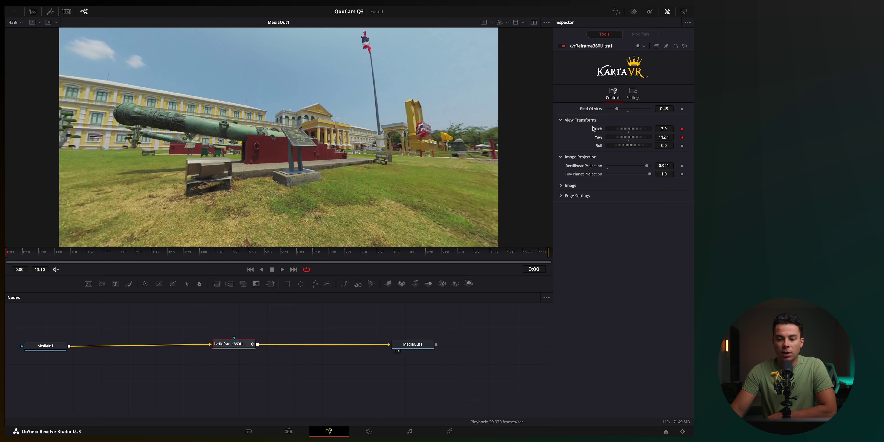
pyautogui.moveTo(622, 129); pyautogui.dragTo(607, 129)
pyautogui.moveTo(51, 254); pyautogui.dragTo(184, 255)
pyautogui.moveTo(616, 130)
pyautogui.mouseDown()
pyautogui.moveTo(629, 130)
pyautogui.moveTo(623, 140)
pyautogui.mouseUp()
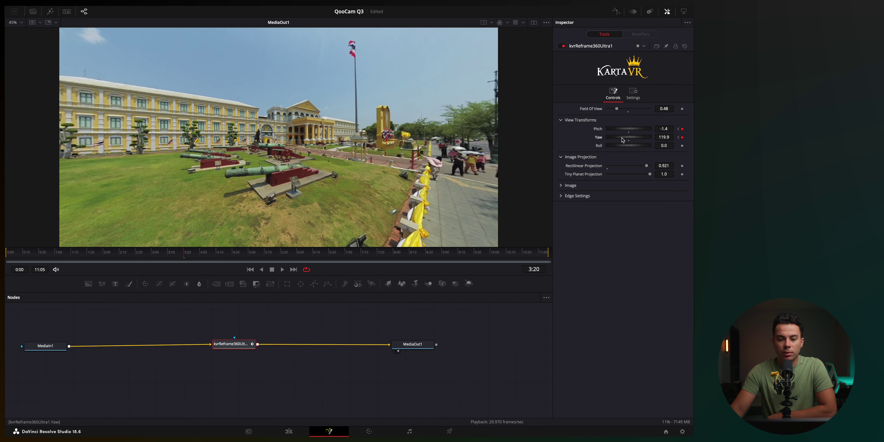
# Review the keyframed camera move by playing and scrubbing the clip from its first frame
pyautogui.click(5, 258)
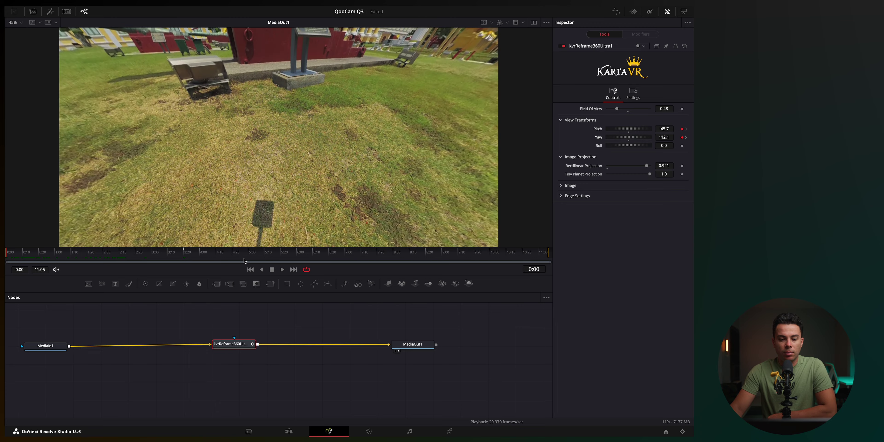
pyautogui.click(282, 270)
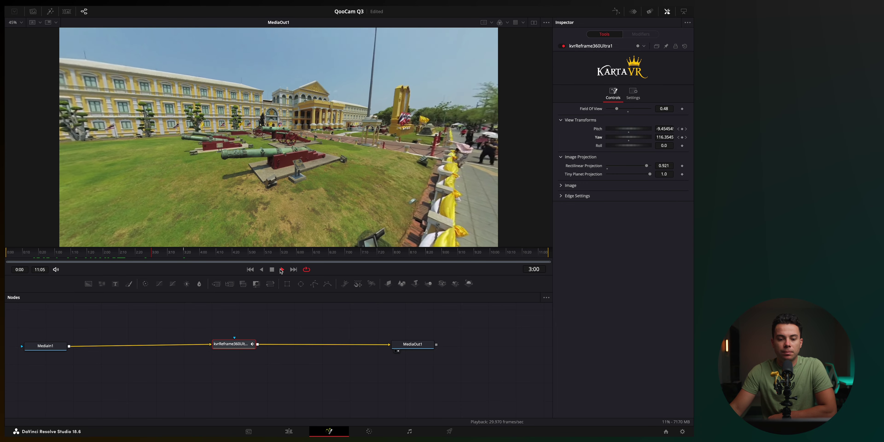
pyautogui.click(281, 270)
pyautogui.click(4, 255)
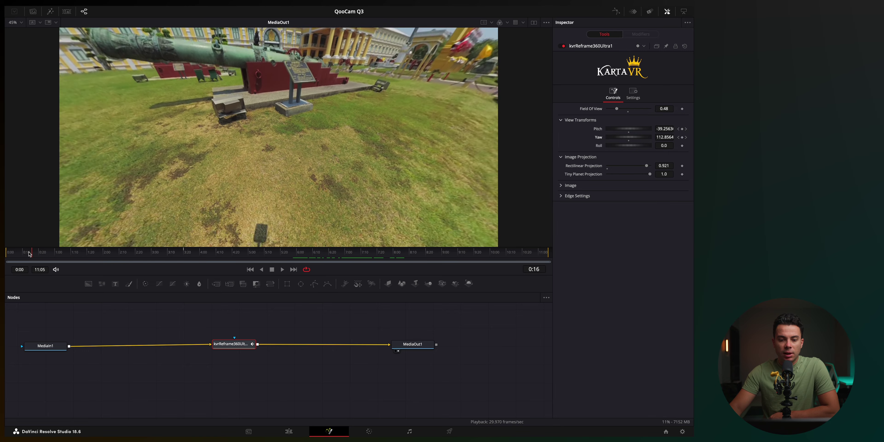
pyautogui.moveTo(4, 255); pyautogui.dragTo(162, 263)
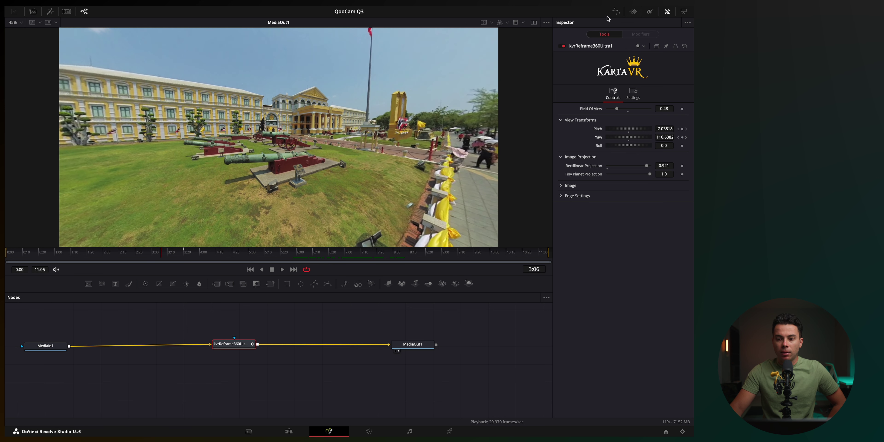
# Show the Spline editor in place of the node graph and fit the reframe node's Pitch and Yaw curves in it
pyautogui.click(616, 12)
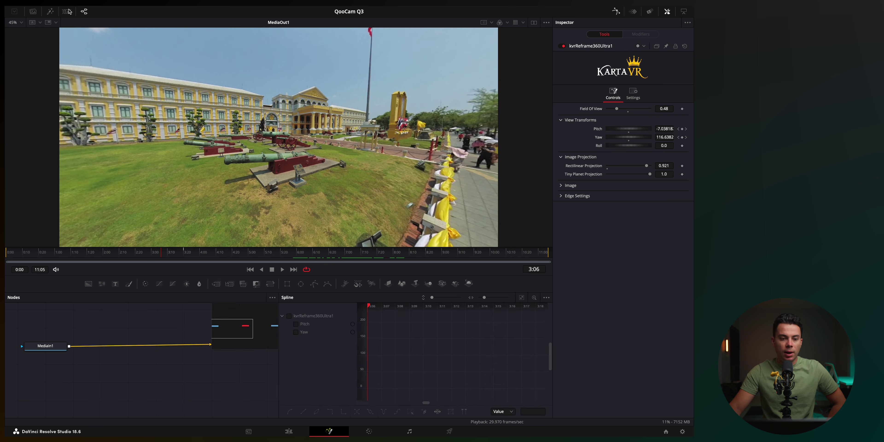
pyautogui.click(85, 15)
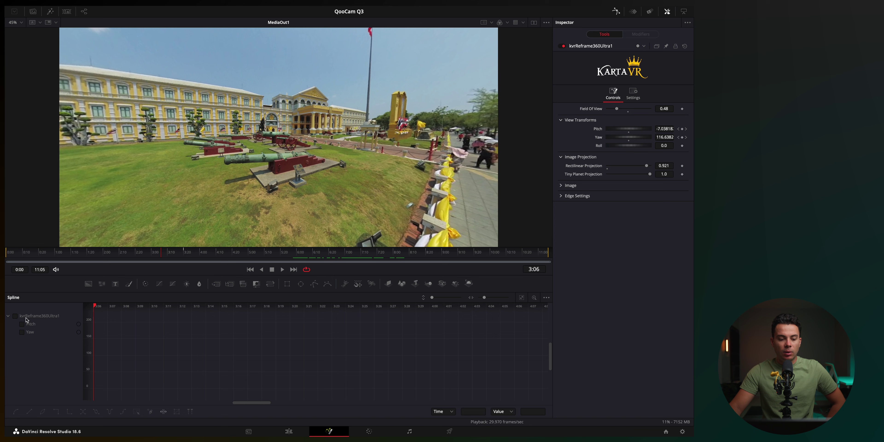
pyautogui.click(15, 316)
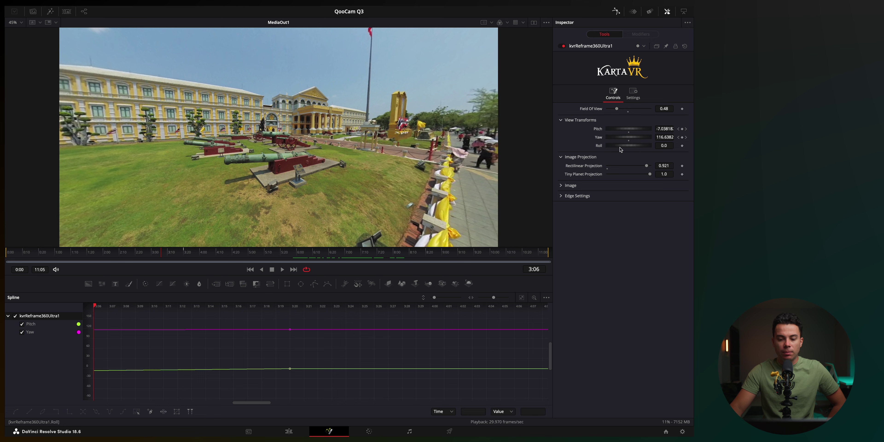
pyautogui.click(521, 298)
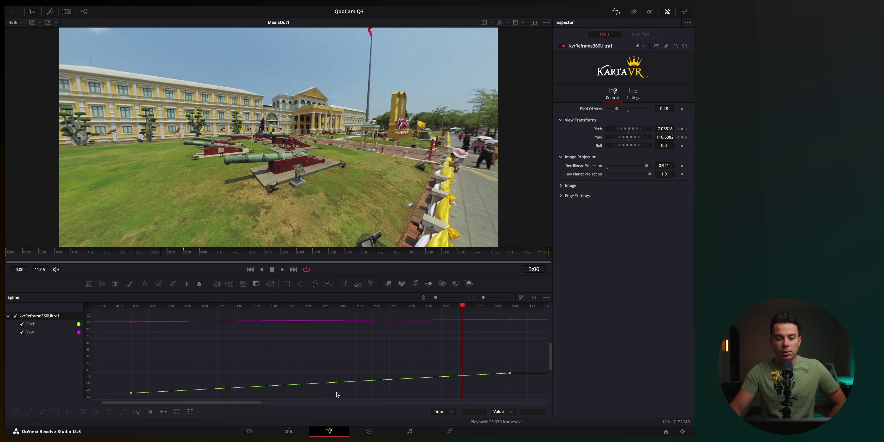
# Smooth the ending keyframes of the Yaw and Pitch curves so the camera move eases out, and refit the graph
pyautogui.click(31, 324)
pyautogui.click(58, 331)
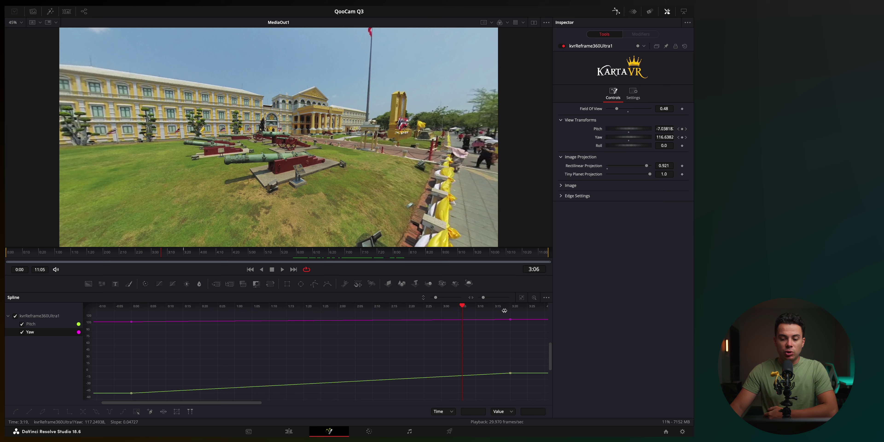
pyautogui.scroll(1, 499, 308)
pyautogui.scroll(1, 467, 308)
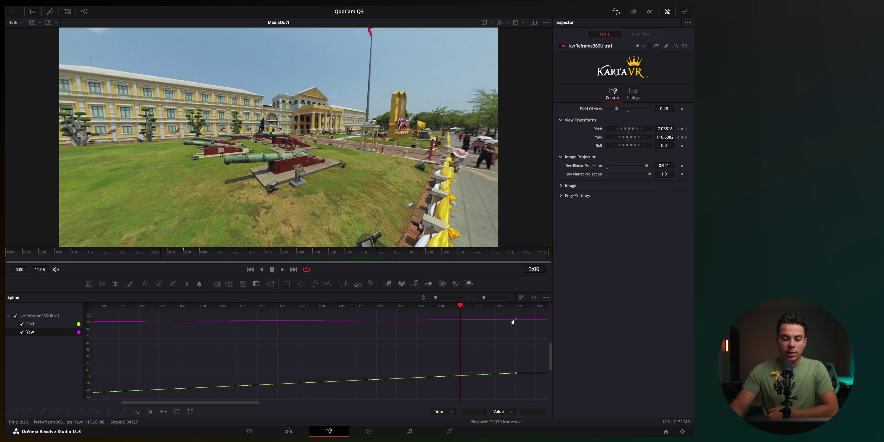
pyautogui.click(16, 412)
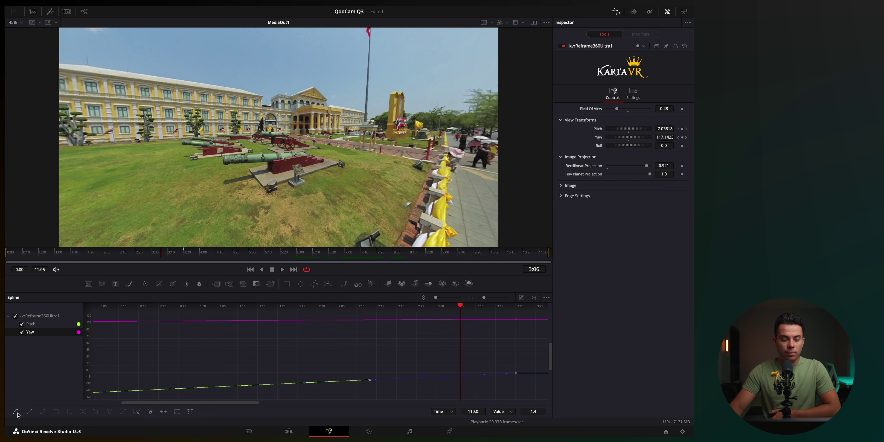
pyautogui.click(17, 412)
pyautogui.click(522, 298)
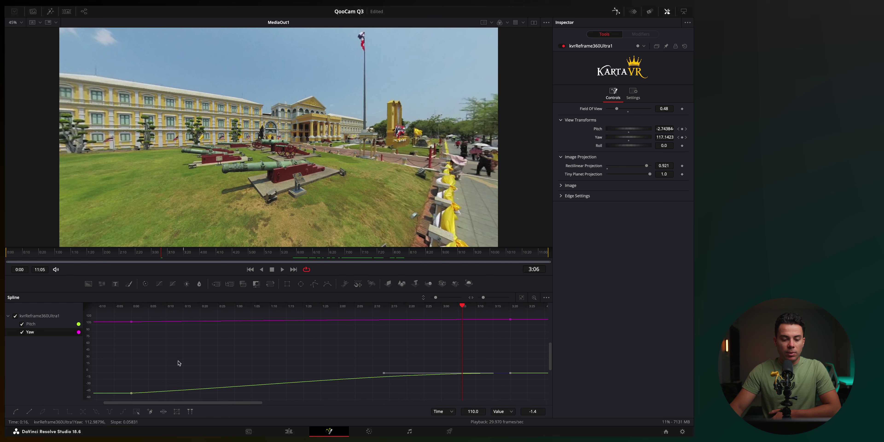
# Smooth the starting keyframes of Pitch and Yaw, adjust the easing handles of their ending keyframes at 3:20, and replay the move
pyautogui.click(131, 393)
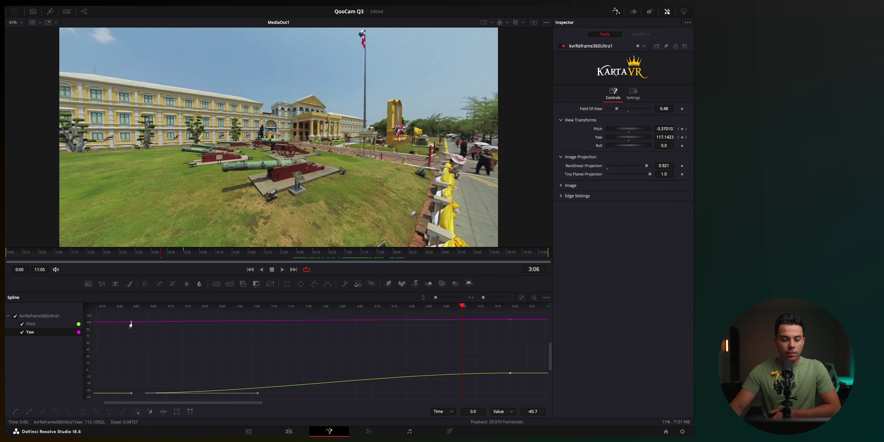
pyautogui.moveTo(161, 259); pyautogui.dragTo(5, 262)
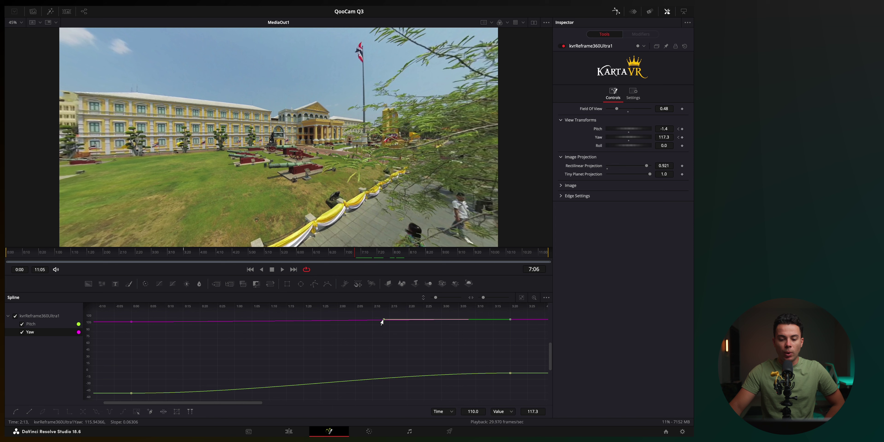
pyautogui.moveTo(382, 322)
pyautogui.mouseDown()
pyautogui.moveTo(381, 335)
pyautogui.moveTo(375, 316)
pyautogui.moveTo(306, 318)
pyautogui.moveTo(357, 347)
pyautogui.moveTo(389, 335)
pyautogui.moveTo(373, 321)
pyautogui.mouseUp()
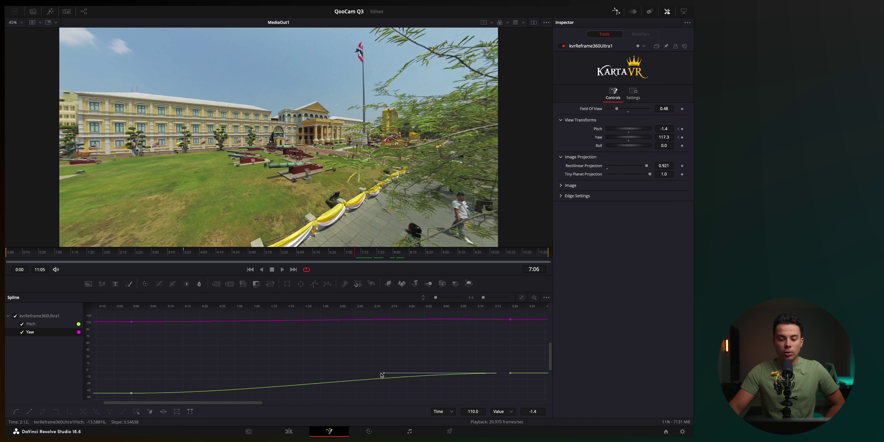
pyautogui.moveTo(384, 377); pyautogui.dragTo(425, 368)
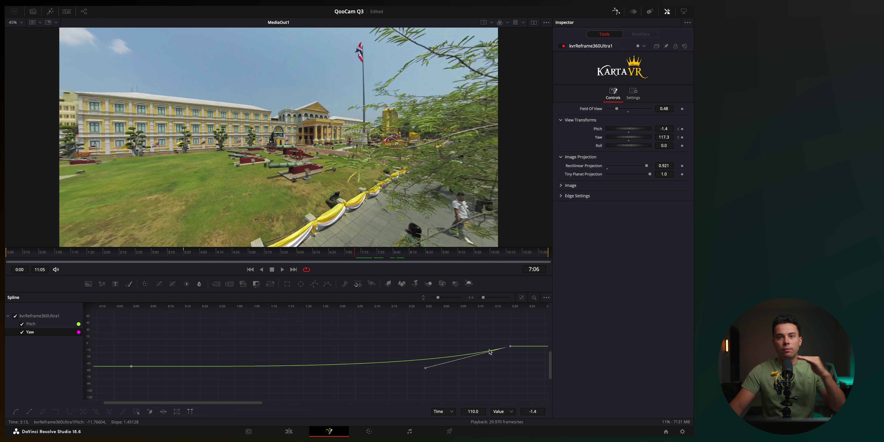
pyautogui.click(46, 253)
pyautogui.press('space')
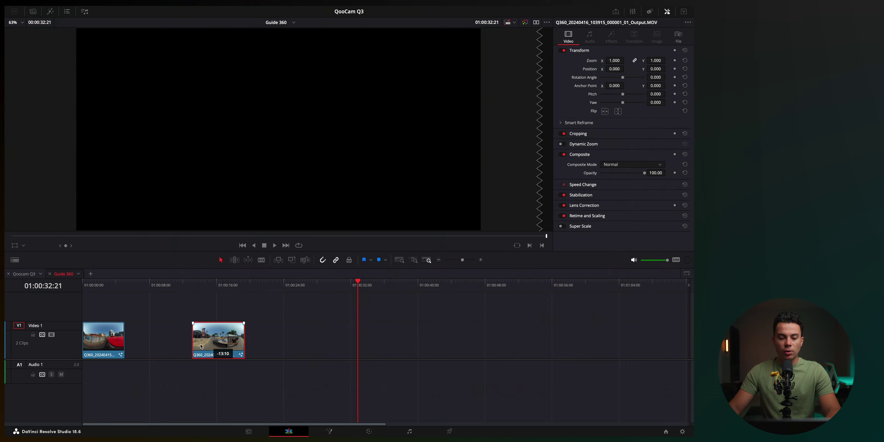
# Butt the second clip against the first on the Guide 360 timeline and open the first clip in Fusion at its first frame
pyautogui.moveTo(206, 338); pyautogui.dragTo(140, 338)
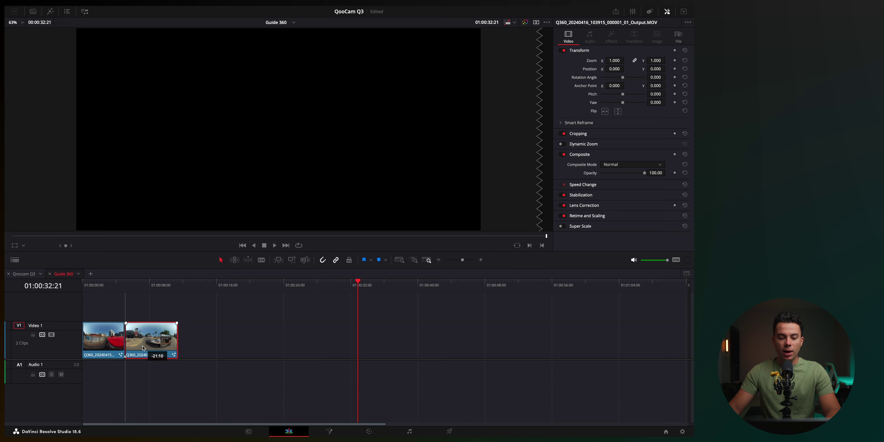
pyautogui.click(100, 292)
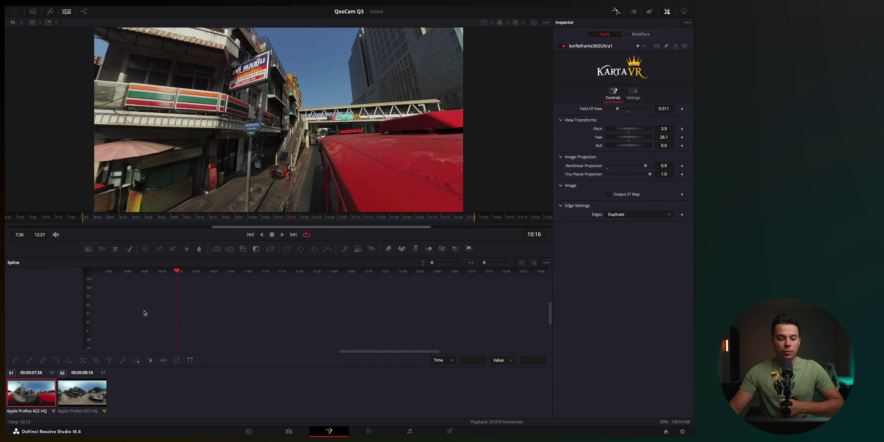
pyautogui.press('Home')
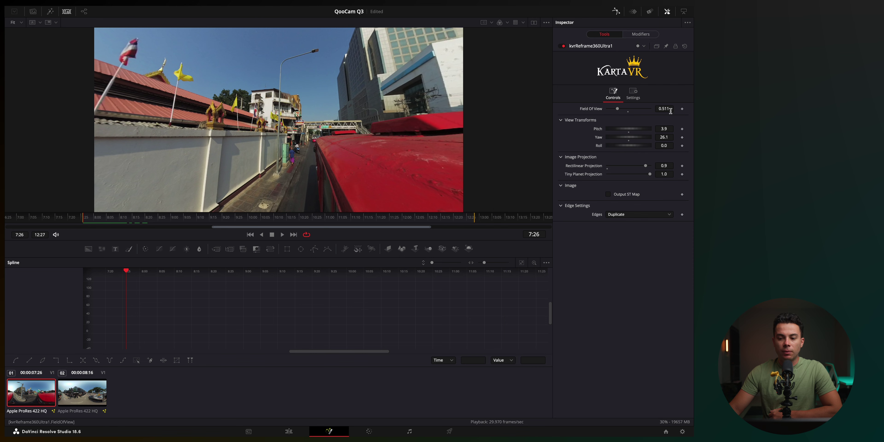
# Keyframe the reframe view from pitch 37.7, yaw -33.9 and roll 0.0 at 7:26 to pitch 2.5, yaw 39.2 and roll -1.5 at 11:15
pyautogui.click(682, 129)
pyautogui.click(683, 137)
pyautogui.moveTo(630, 129)
pyautogui.mouseDown()
pyautogui.moveTo(648, 129)
pyautogui.moveTo(635, 139)
pyautogui.mouseUp()
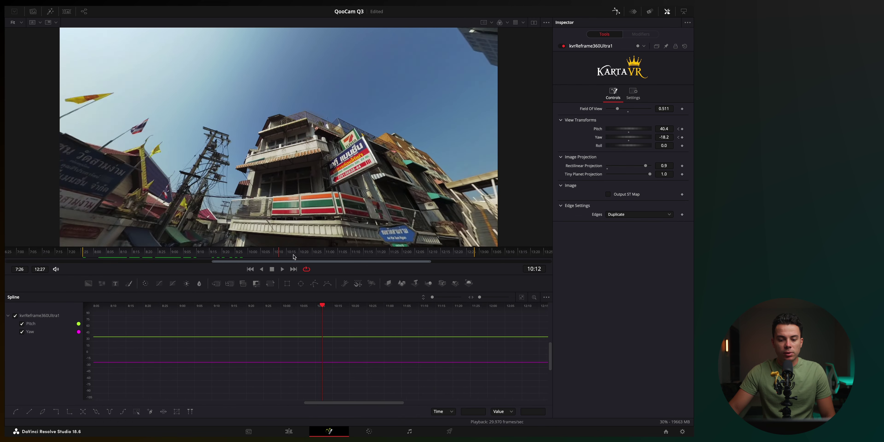
pyautogui.moveTo(305, 259); pyautogui.dragTo(367, 258)
pyautogui.moveTo(645, 128); pyautogui.dragTo(624, 140)
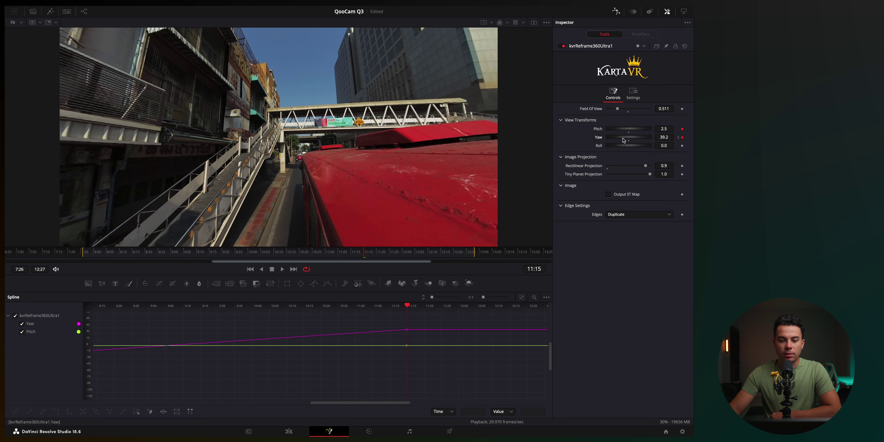
pyautogui.click(682, 146)
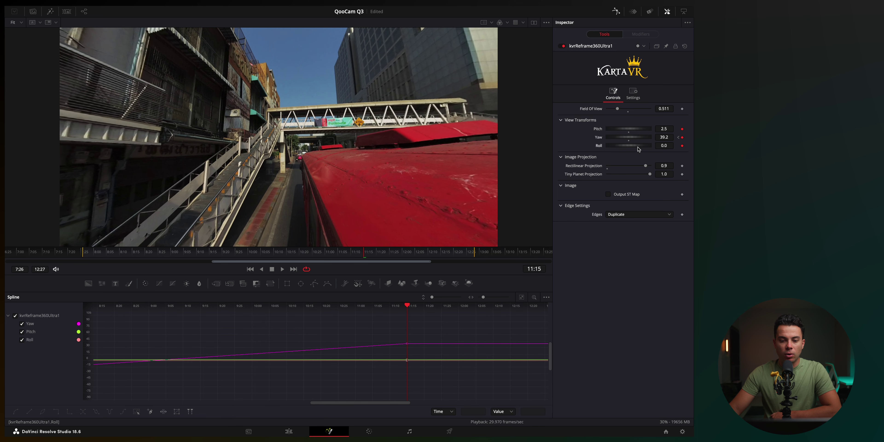
pyautogui.press('Home')
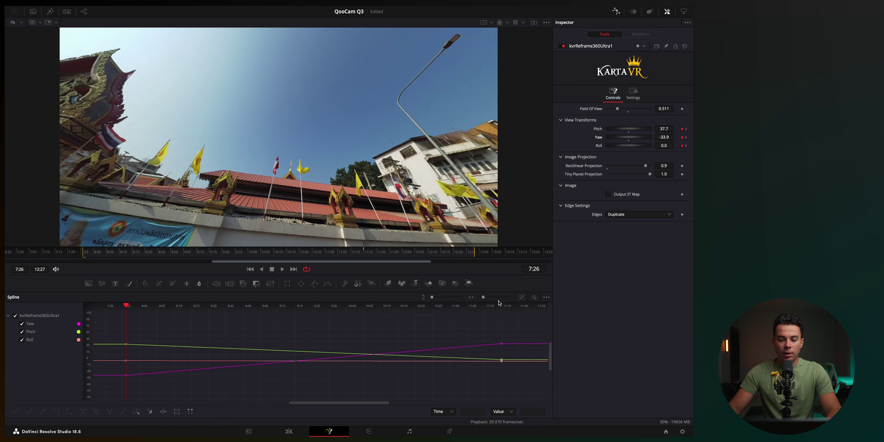
# Fit the Yaw, Pitch and Roll curves in the Spline editor, smooth all their keyframes and replay the move from 7:26
pyautogui.click(521, 298)
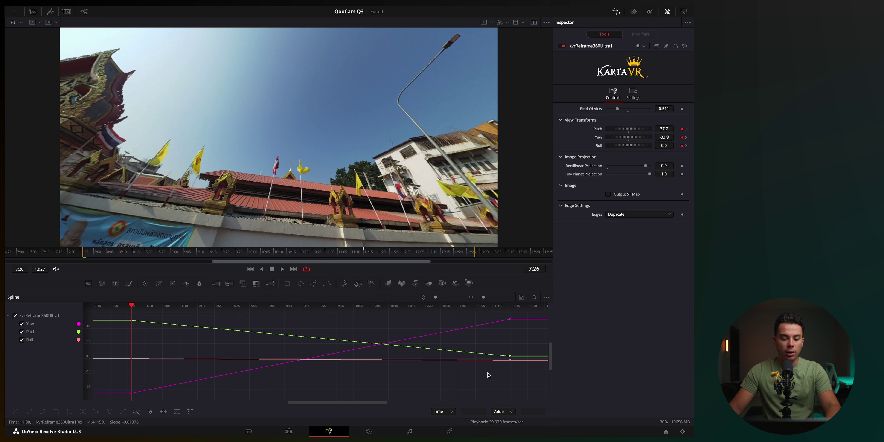
pyautogui.hotkey('ctrl', 'a')
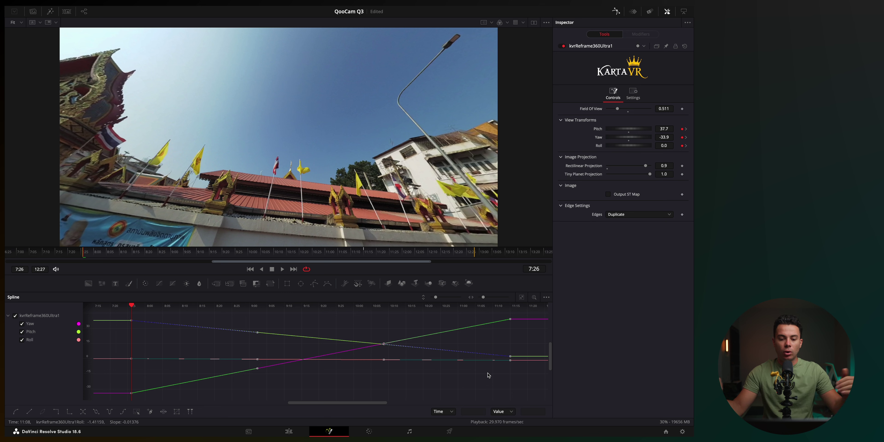
pyautogui.hotkey('shift', 's')
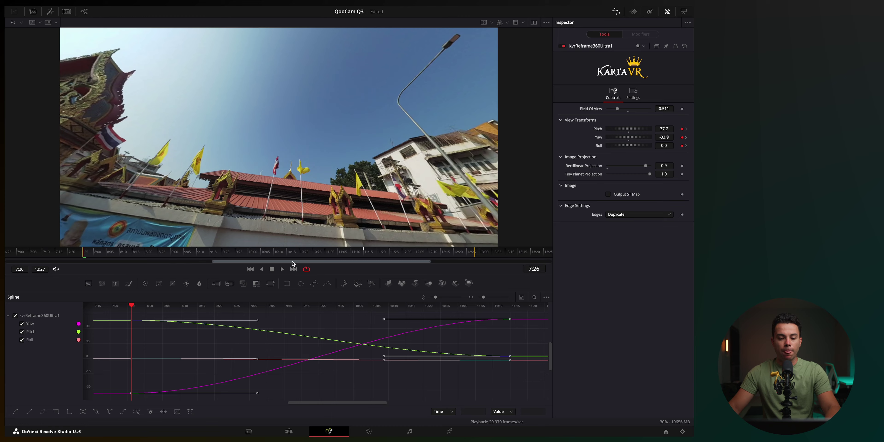
pyautogui.press('space')
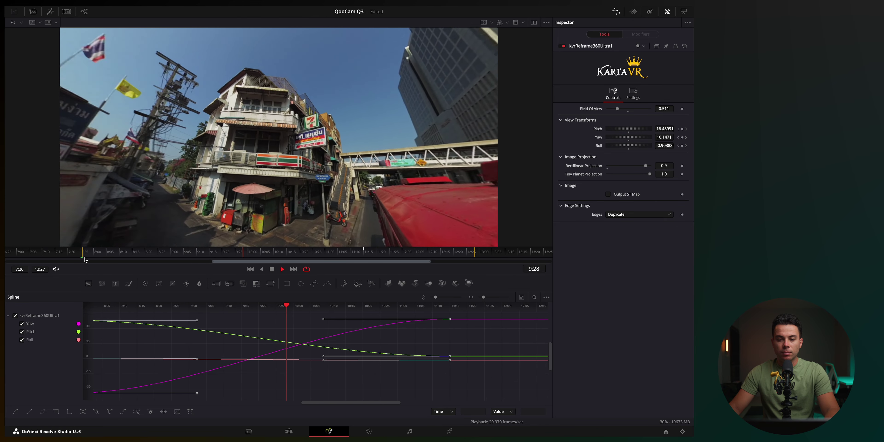
pyautogui.click(86, 254)
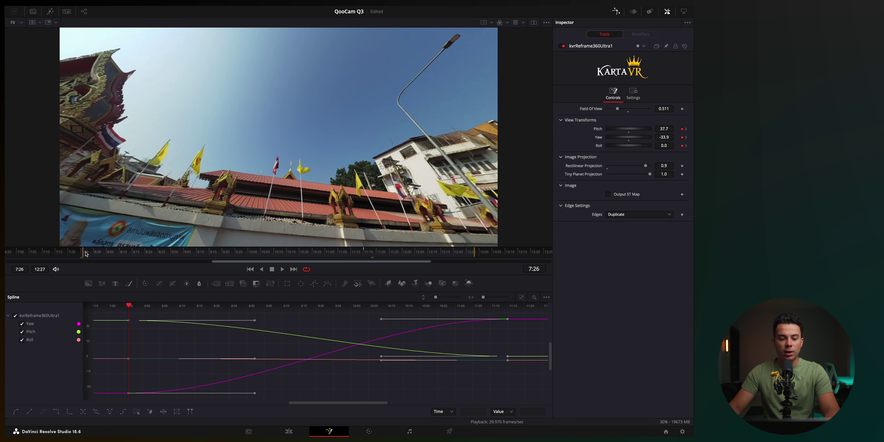
# Raise the starting Yaw keyframe at 7:26, reshape its easing handle for a faster start, and replay the move
pyautogui.moveTo(636, 137); pyautogui.dragTo(640, 138)
pyautogui.press('space')
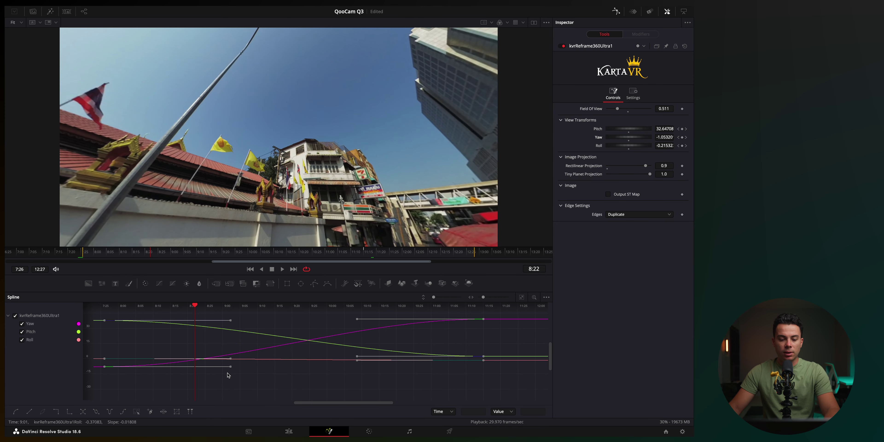
pyautogui.moveTo(229, 368); pyautogui.dragTo(199, 355)
pyautogui.click(83, 252)
pyautogui.press('space')
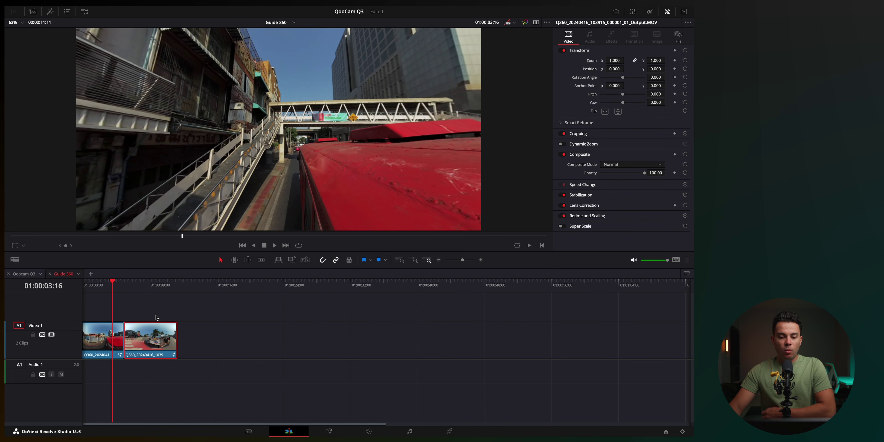
# Check the cut between the two clips at 01:00:05:02 on the edit timeline and reopen the first clip in Fusion
pyautogui.scroll(3, 161, 323)
pyautogui.moveTo(161, 309); pyautogui.dragTo(251, 284)
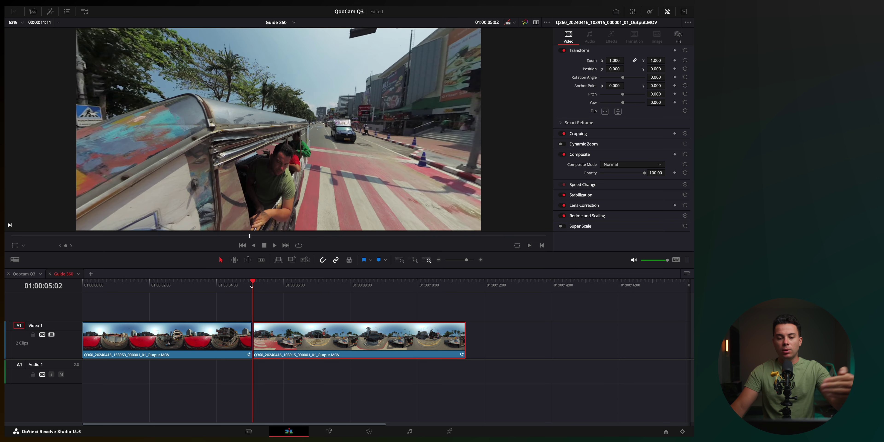
pyautogui.hotkey('shift', '5')
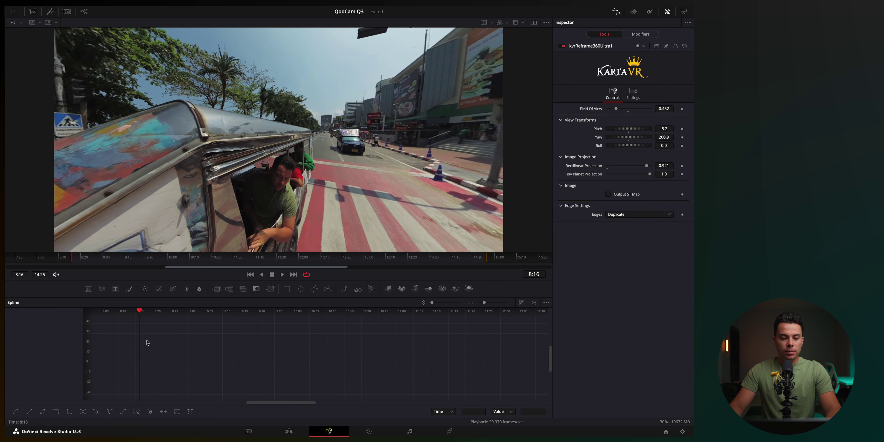
pyautogui.click(67, 12)
pyautogui.click(33, 399)
# Hold pitch 2.5, yaw 39.2 and roll -1.5 with keyframes at 12:00, and turn yaw to 135.7 with more roll at 12:28
pyautogui.moveTo(343, 223); pyautogui.dragTo(403, 225)
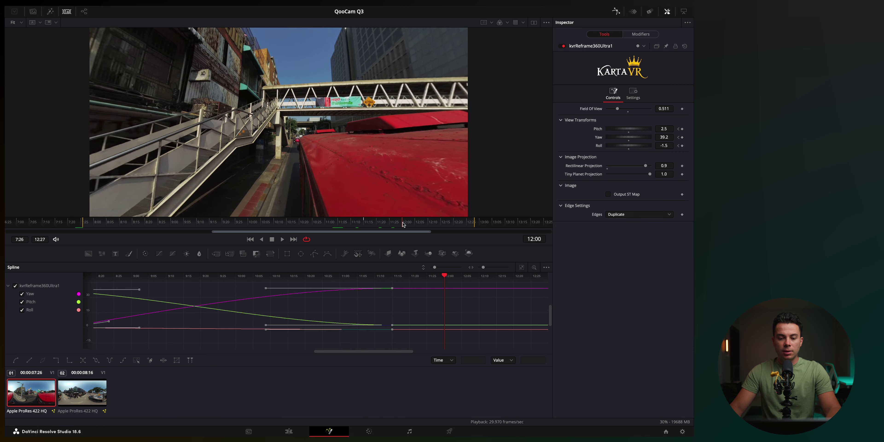
pyautogui.click(682, 129)
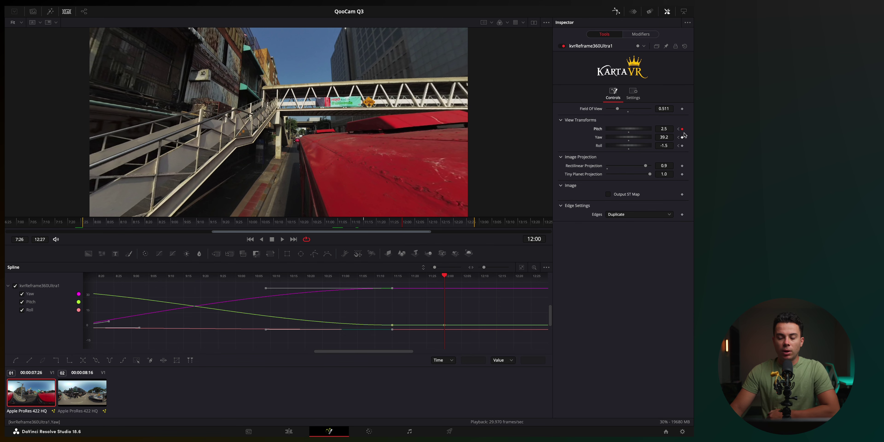
pyautogui.moveTo(412, 225); pyautogui.dragTo(476, 225)
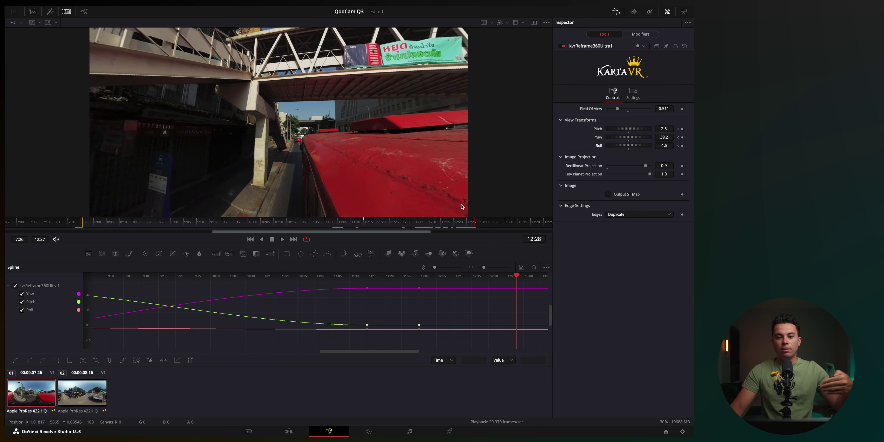
pyautogui.moveTo(626, 137); pyautogui.dragTo(635, 148)
pyautogui.click(387, 226)
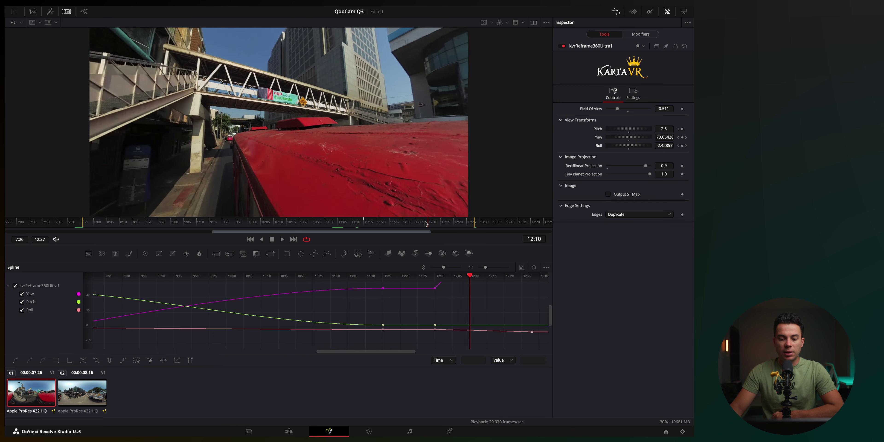
pyautogui.moveTo(386, 226)
pyautogui.mouseDown()
pyautogui.moveTo(446, 225)
pyautogui.moveTo(404, 225)
pyautogui.mouseUp()
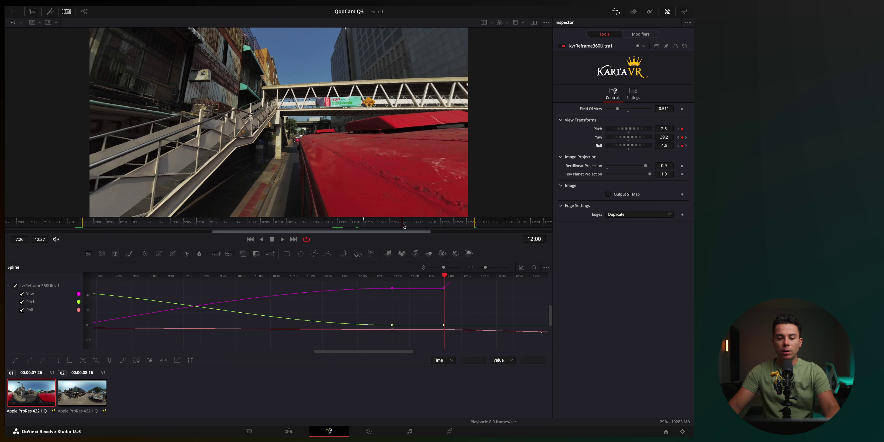
# Fit the curves, set the Yaw keyframe at 12:00 to 40.0, ease the final turn so it accelerates, and replay it
pyautogui.click(522, 268)
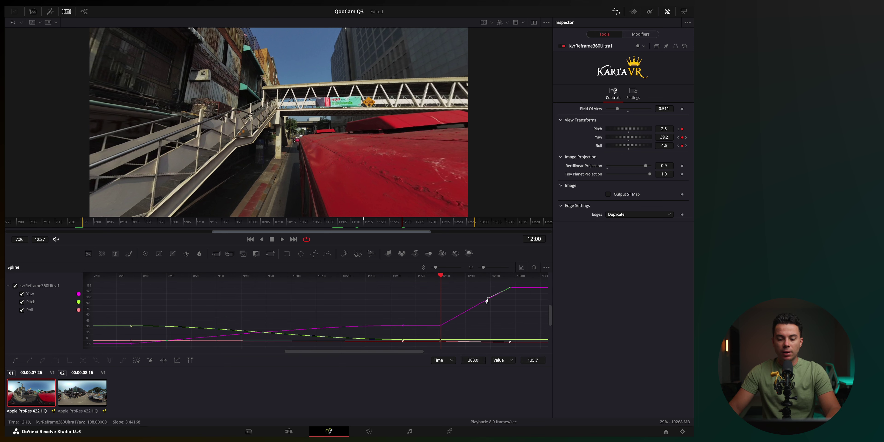
pyautogui.click(440, 326)
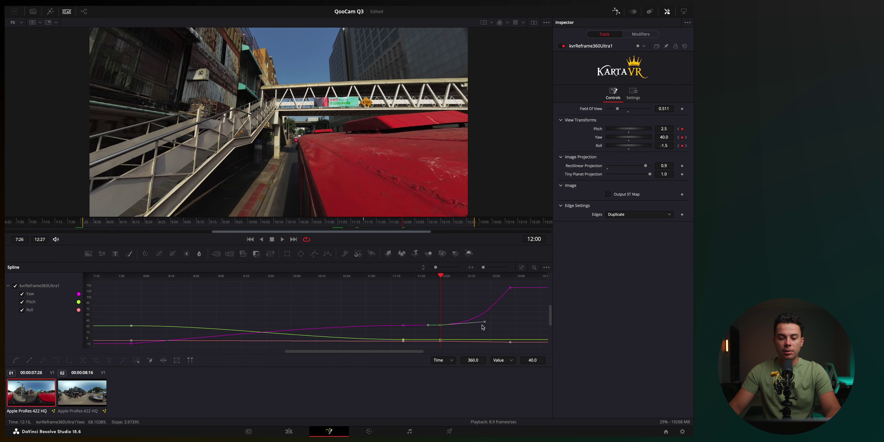
pyautogui.press('space')
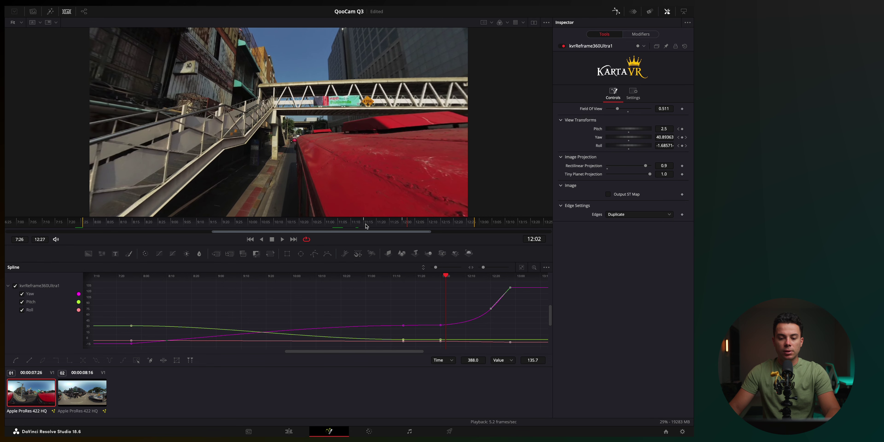
pyautogui.press('space')
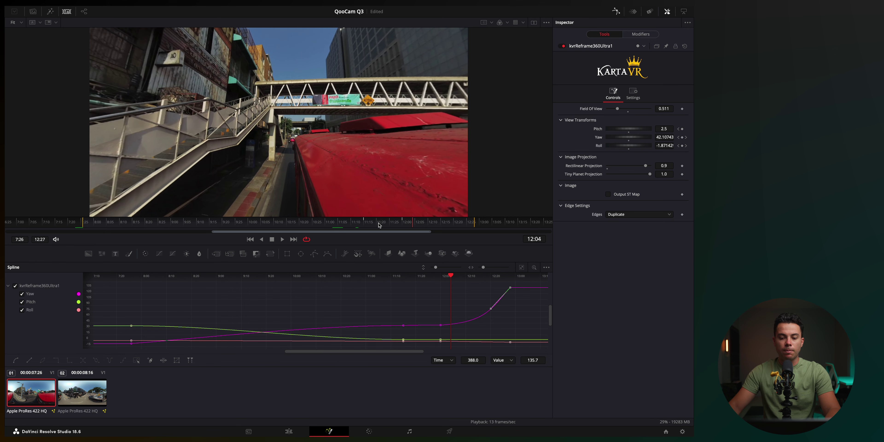
pyautogui.press('space')
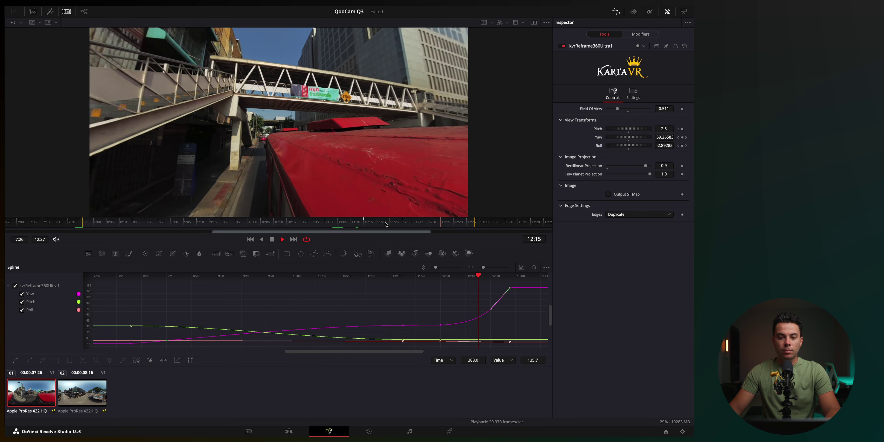
pyautogui.click(399, 223)
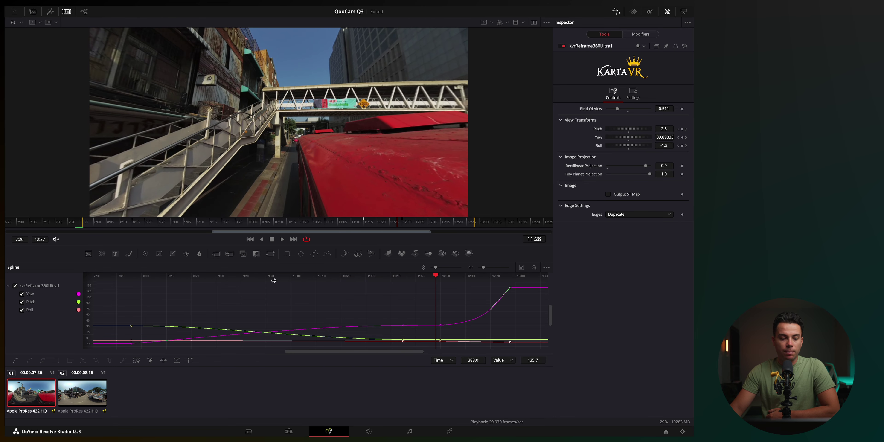
# Switch to the second clip and keyframe pitch -5.2, yaw 200.9 and roll 0.0 at its first frame, 8:16
pyautogui.press('Down')
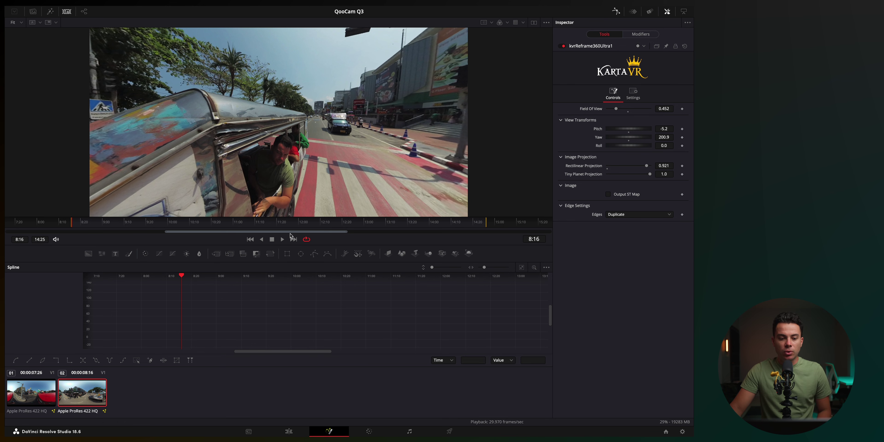
pyautogui.click(72, 225)
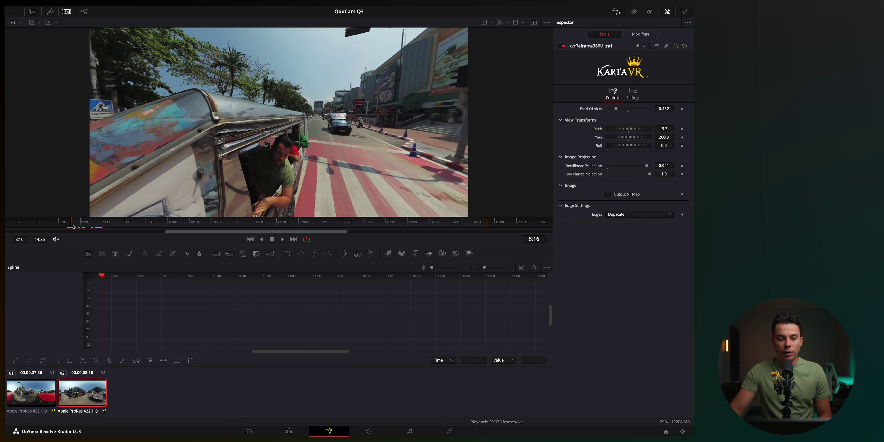
pyautogui.click(682, 137)
pyautogui.click(682, 129)
pyautogui.click(682, 146)
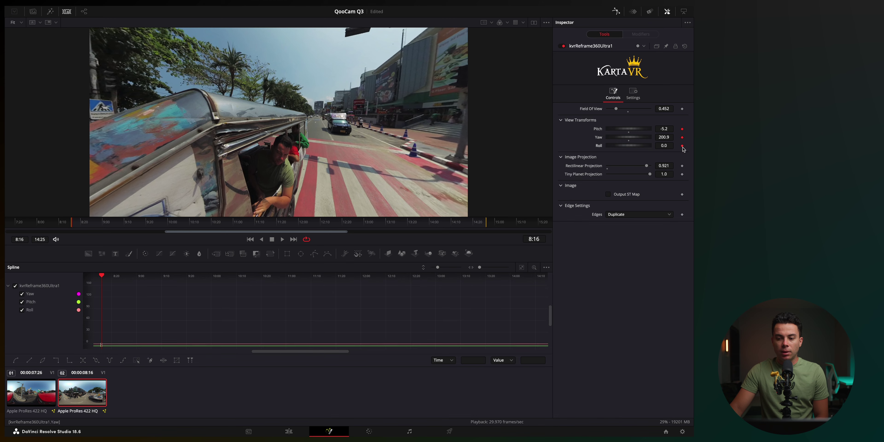
# Set pitch 9.1 and yaw 133.1 on the 8:16 keyframes, and keyframe pitch -3.9 and yaw 221.8 at 9:10
pyautogui.moveTo(635, 138)
pyautogui.mouseDown()
pyautogui.moveTo(626, 137)
pyautogui.moveTo(633, 129)
pyautogui.moveTo(627, 137)
pyautogui.mouseUp()
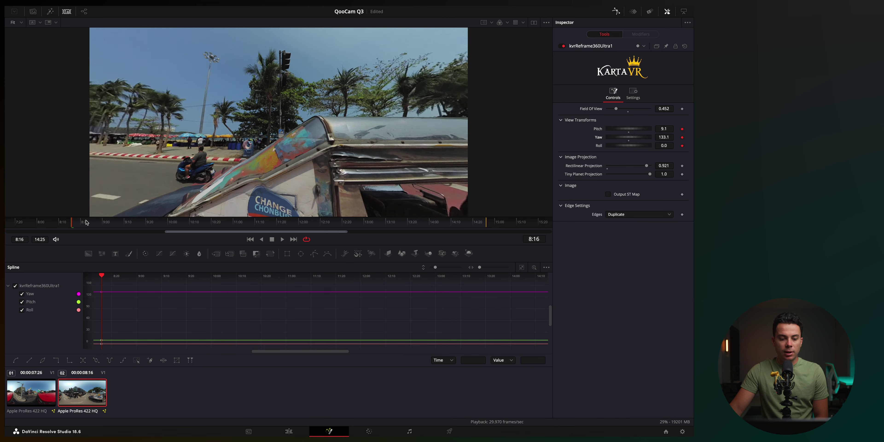
pyautogui.click(117, 224)
pyautogui.moveTo(117, 224); pyautogui.dragTo(125, 223)
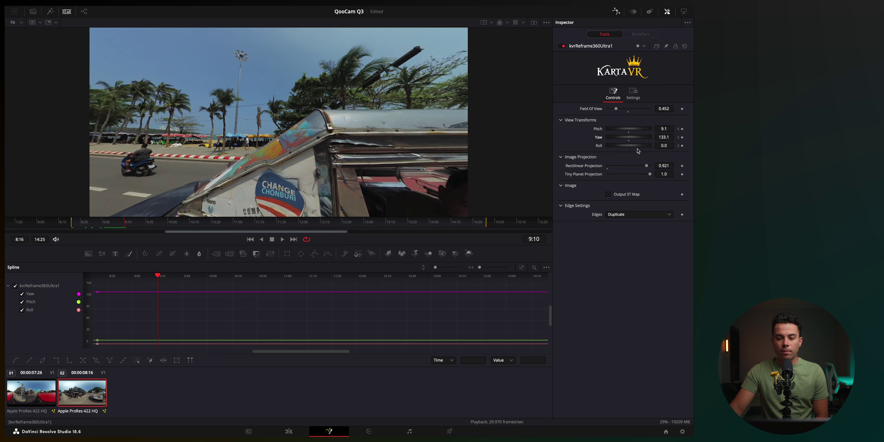
pyautogui.moveTo(620, 140)
pyautogui.mouseDown()
pyautogui.moveTo(631, 141)
pyautogui.moveTo(624, 129)
pyautogui.mouseUp()
# Fit the curves, shape the Yaw curve from 8:16 to 9:10 so the turn starts fast and settles slowly, and scrub through it
pyautogui.hotkey('ctrl', 'f')
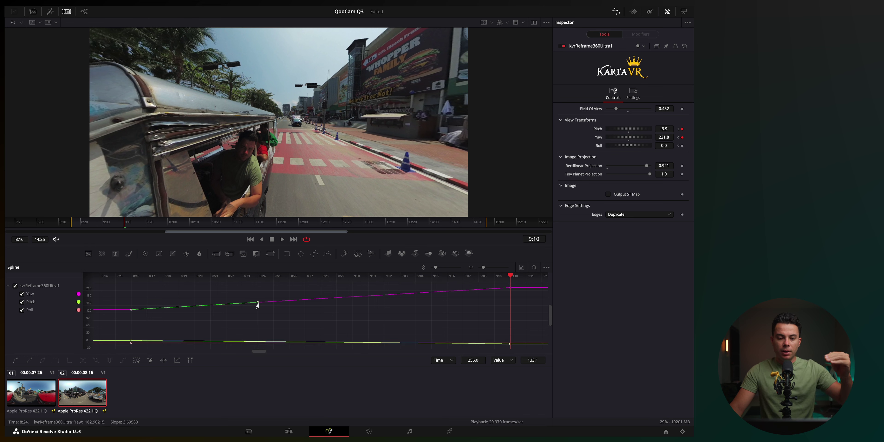
pyautogui.moveTo(258, 303); pyautogui.dragTo(218, 293)
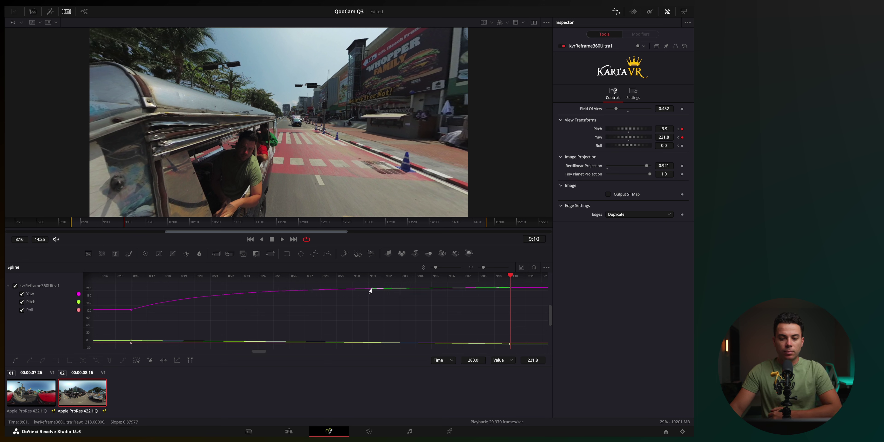
pyautogui.click(76, 229)
pyautogui.moveTo(76, 229); pyautogui.dragTo(117, 228)
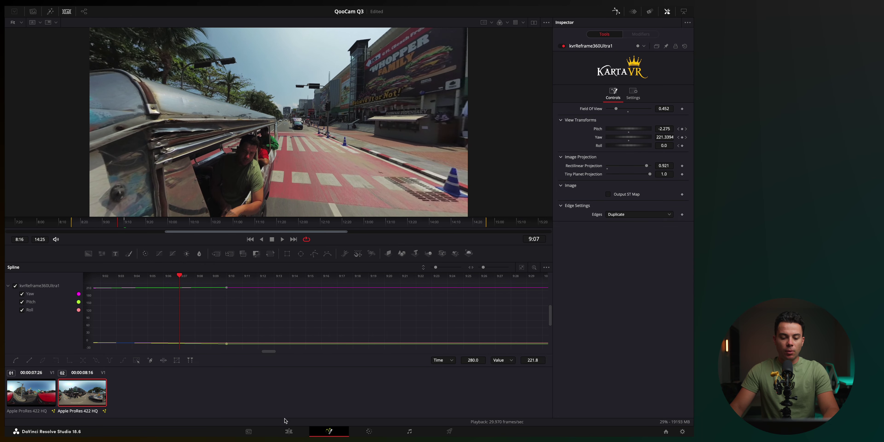
# Play back the whip transition across the cut on the edit timeline several times, and park the playhead at 01:00:03:14 in the first clip
pyautogui.click(289, 431)
pyautogui.moveTo(250, 291); pyautogui.dragTo(86, 284)
pyautogui.press('space')
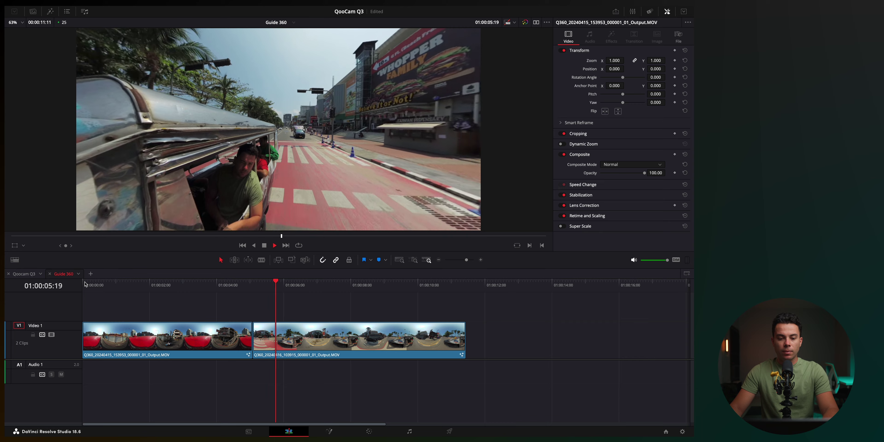
pyautogui.click(204, 287)
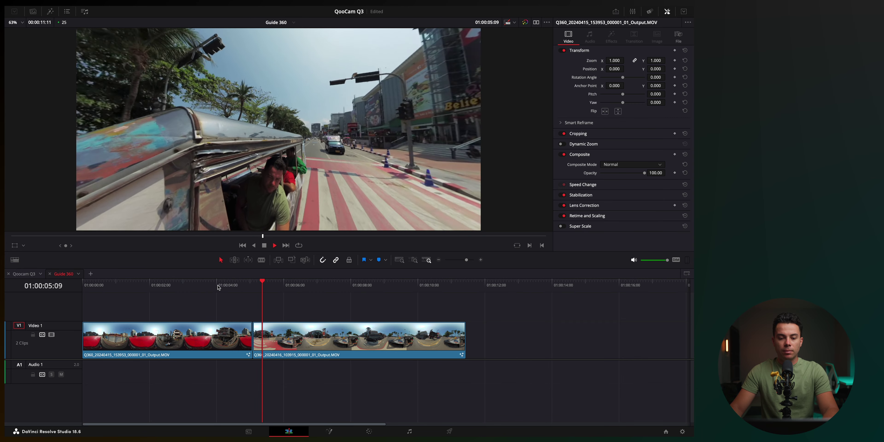
pyautogui.press('space')
pyautogui.click(338, 433)
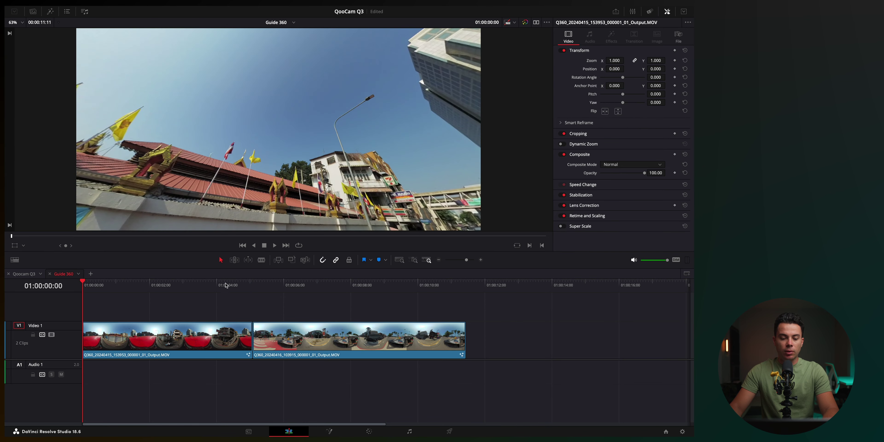
pyautogui.click(173, 292)
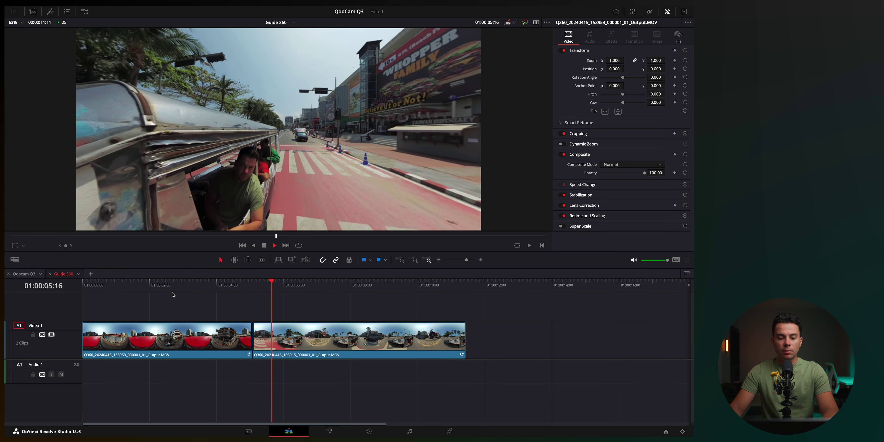
pyautogui.click(202, 293)
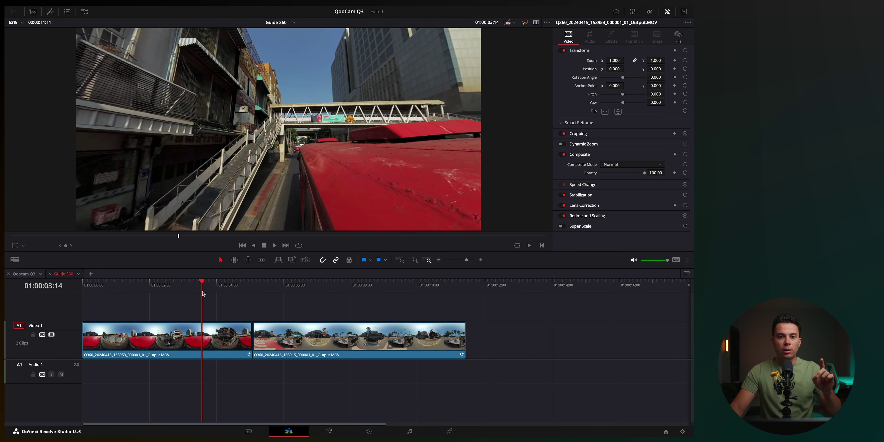
# Reopen the first clip in Fusion and enable Motion Blur on kvrReframe360Ultra1 with quality 6 and shutter angle 141.7
pyautogui.click(329, 432)
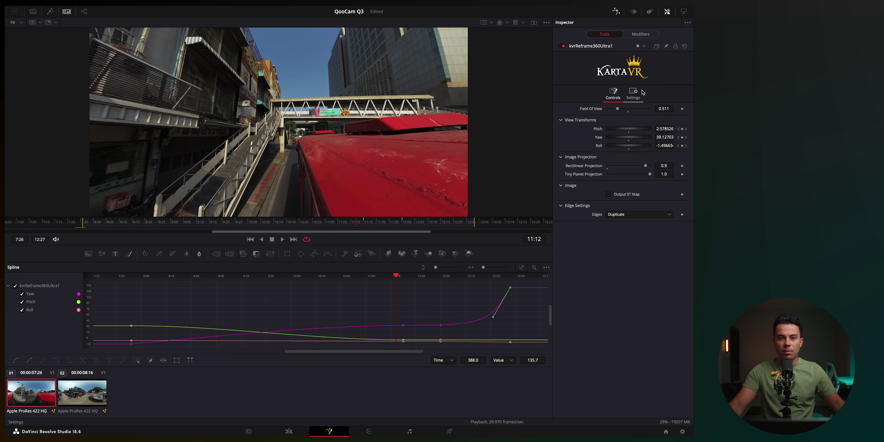
pyautogui.click(642, 92)
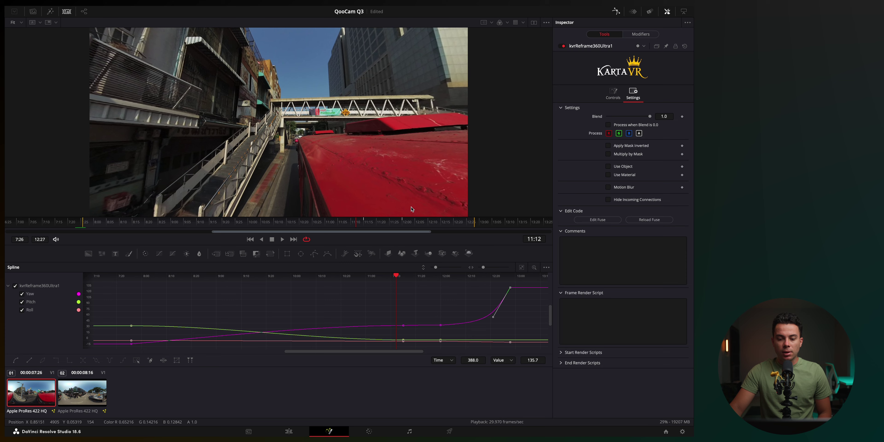
pyautogui.press('space')
pyautogui.click(618, 188)
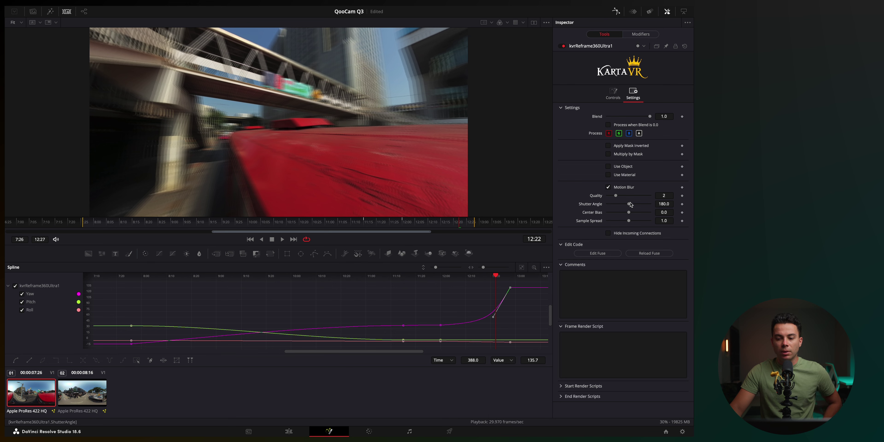
pyautogui.moveTo(630, 206)
pyautogui.mouseDown()
pyautogui.moveTo(617, 206)
pyautogui.moveTo(625, 205)
pyautogui.mouseUp()
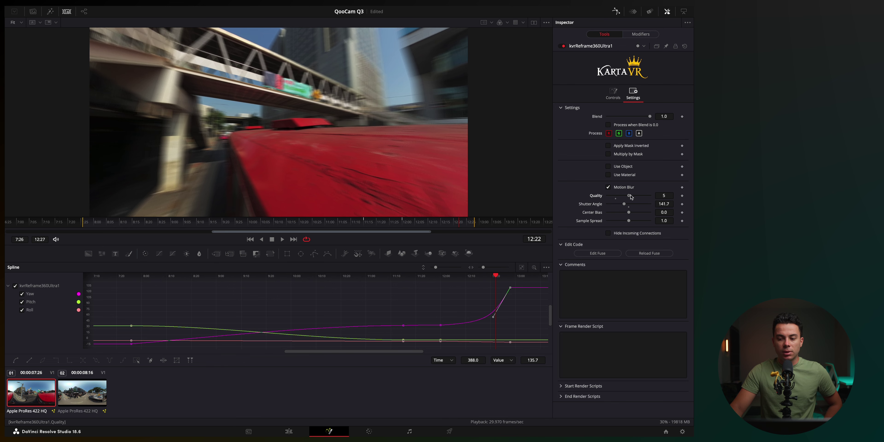
# Switch to the second clip and enable Motion Blur on its kvrReframe360Ultra1 with shutter angle 110.6
pyautogui.click(79, 394)
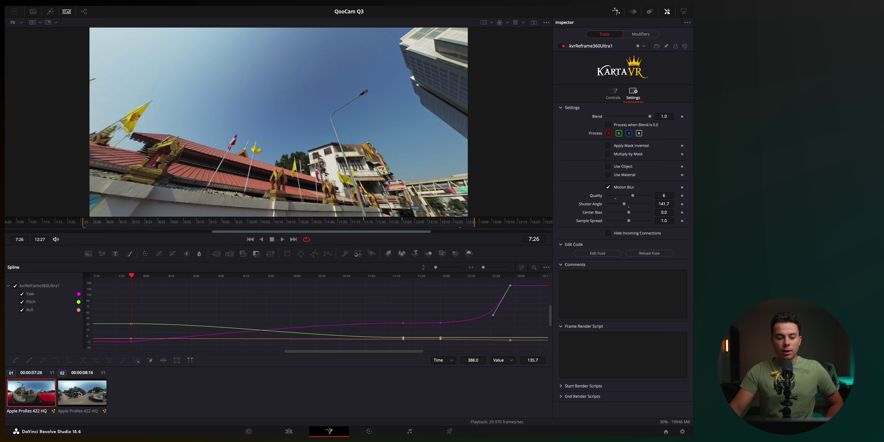
pyautogui.click(79, 394)
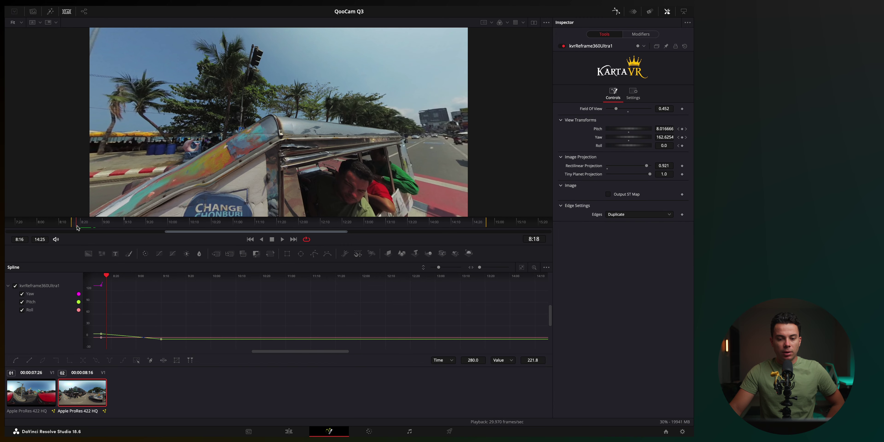
pyautogui.click(631, 94)
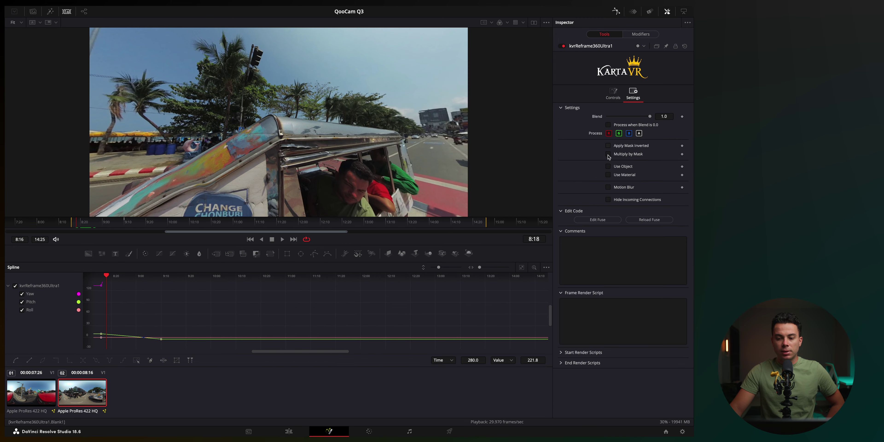
pyautogui.click(608, 187)
pyautogui.moveTo(624, 206)
pyautogui.mouseDown()
pyautogui.moveTo(612, 207)
pyautogui.moveTo(621, 205)
pyautogui.mouseUp()
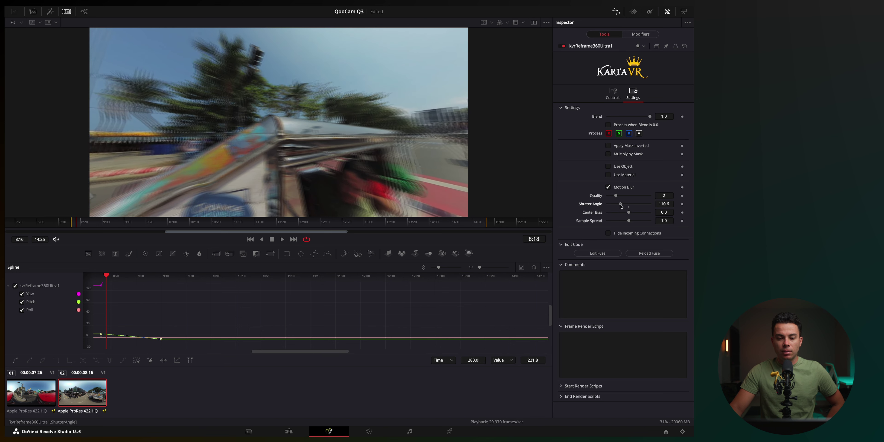